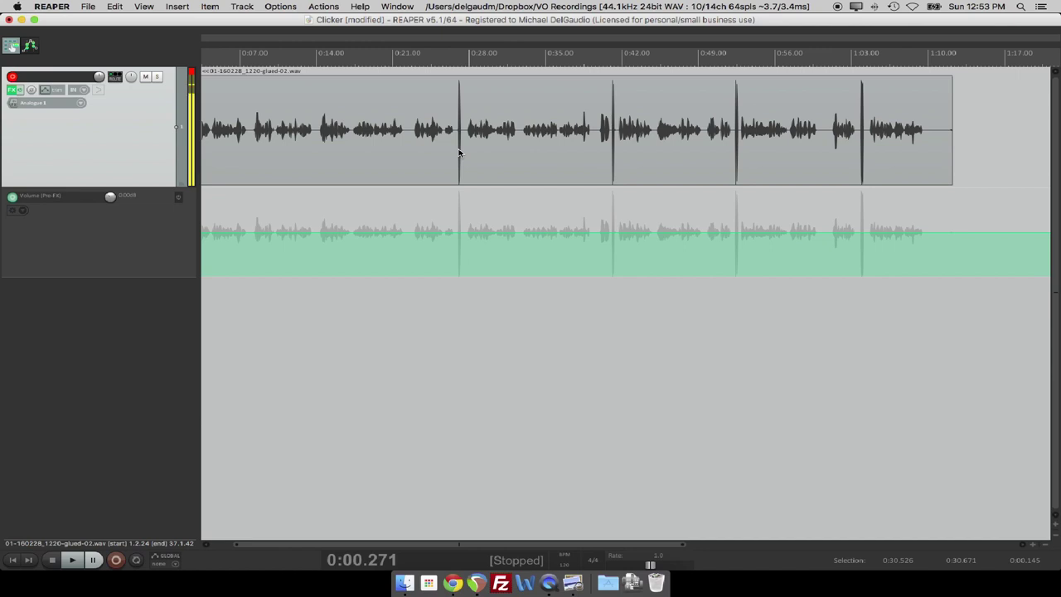
# Play the voice-over from about 0:21 and set the edit cursor at 0:22.4, where the repeat starts.
pyautogui.click(403, 60)
pyautogui.press('space')
pyautogui.click(390, 58)
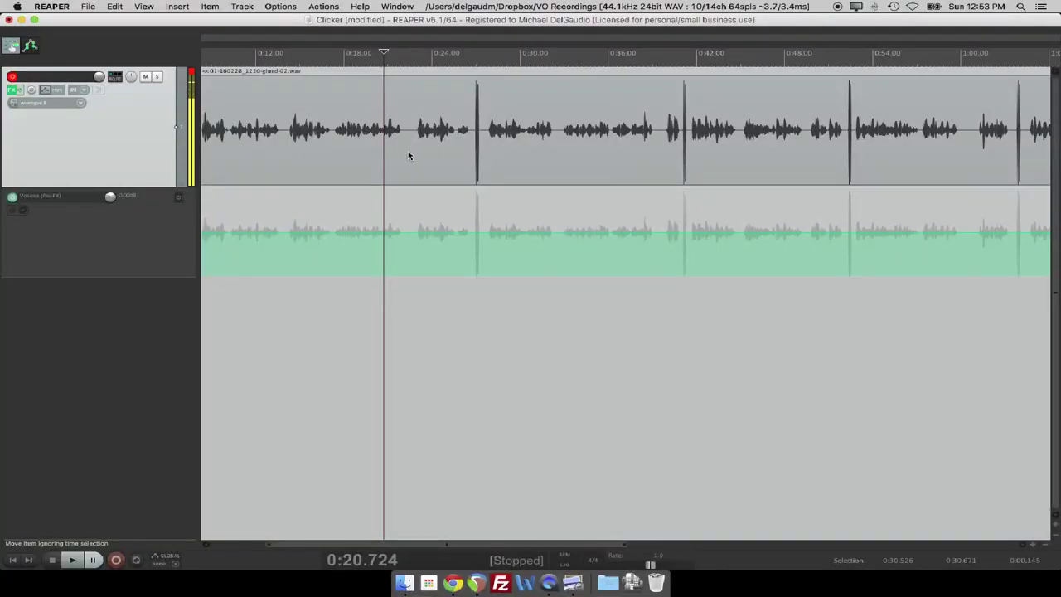
pyautogui.click(407, 155)
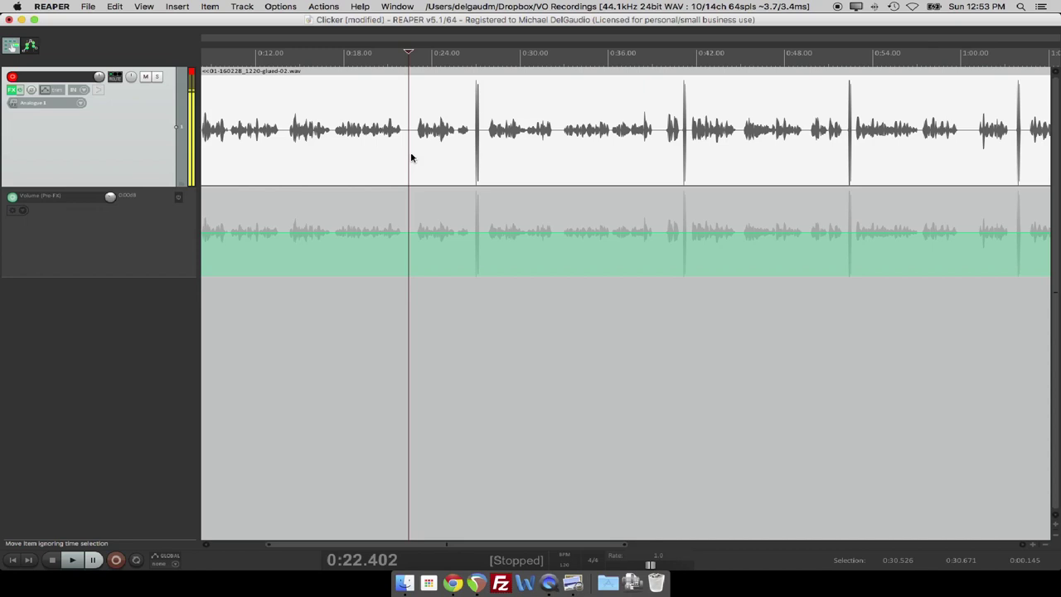
# Split the voice-over at 0:22.4 and again at 0:27.5.
pyautogui.press('s')
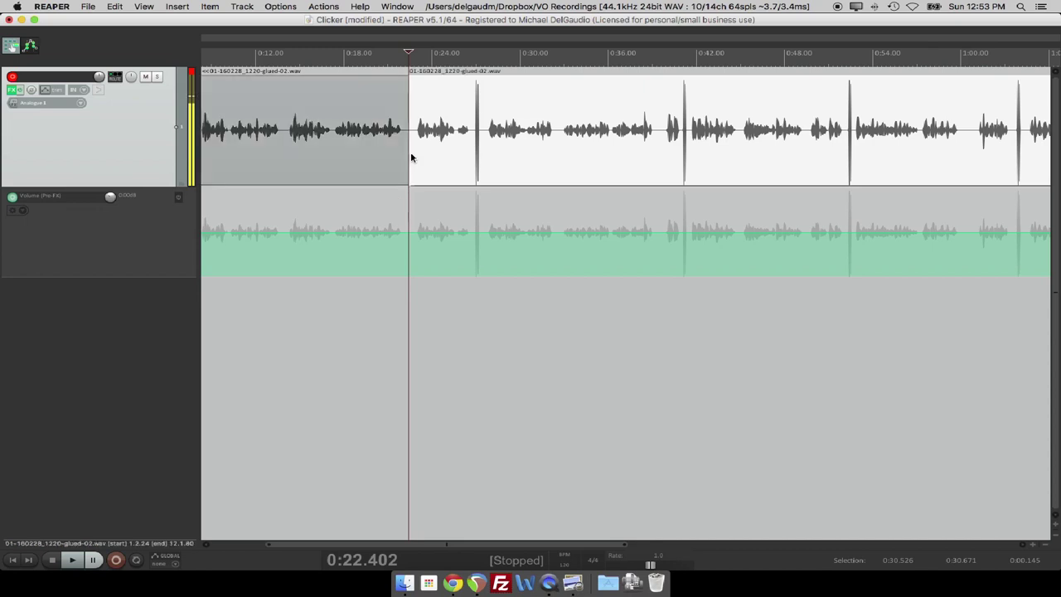
pyautogui.click(484, 146)
pyautogui.press('s')
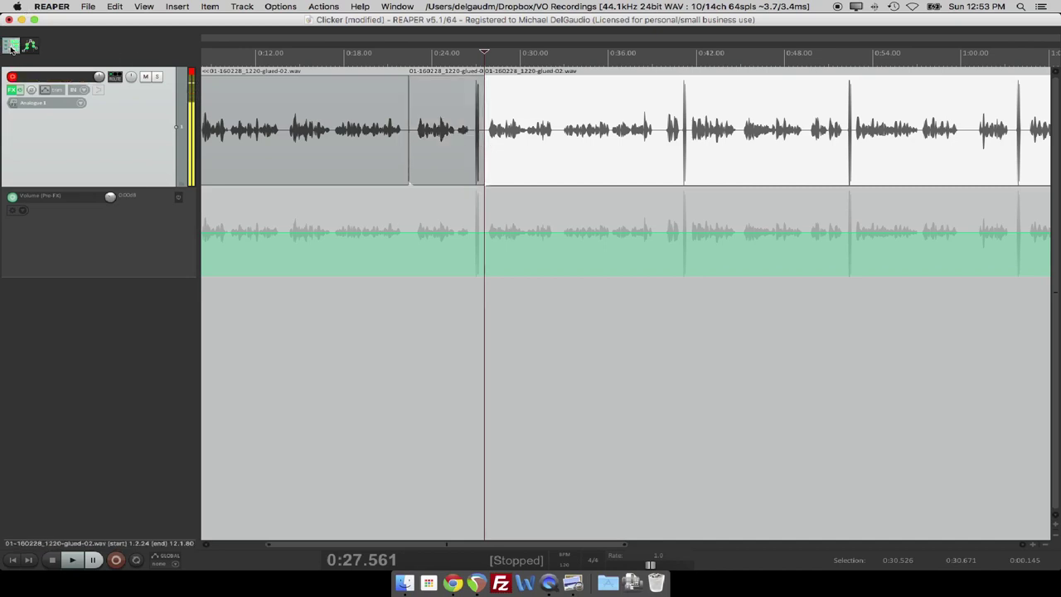
# Delete the middle repeated piece, slide the later audio left to close the gap, then move it back.
pyautogui.click(430, 108)
pyautogui.press('Delete')
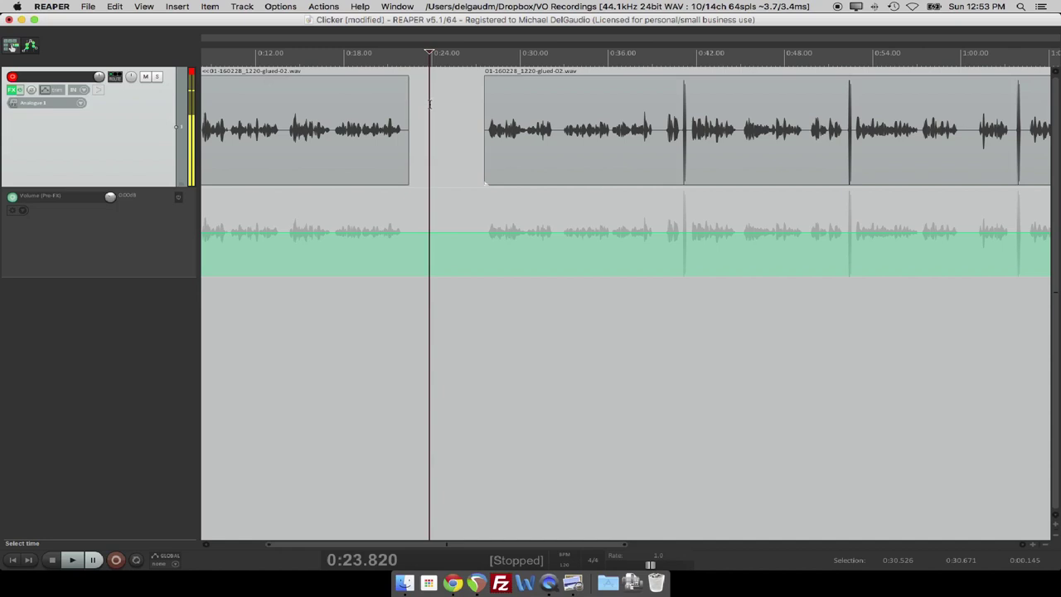
pyautogui.moveTo(522, 98); pyautogui.dragTo(448, 99)
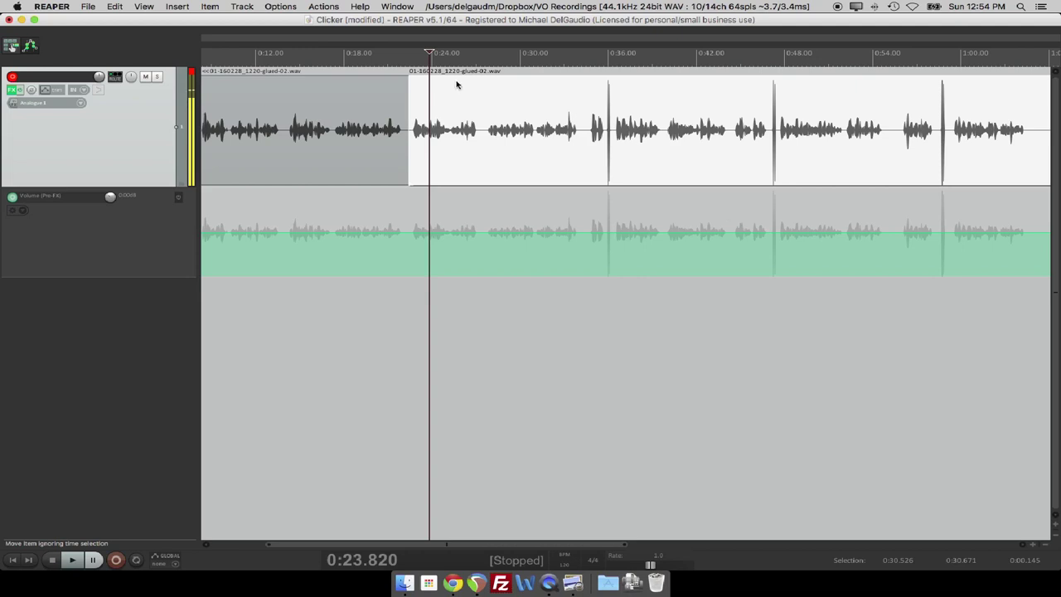
pyautogui.moveTo(457, 85); pyautogui.dragTo(461, 156)
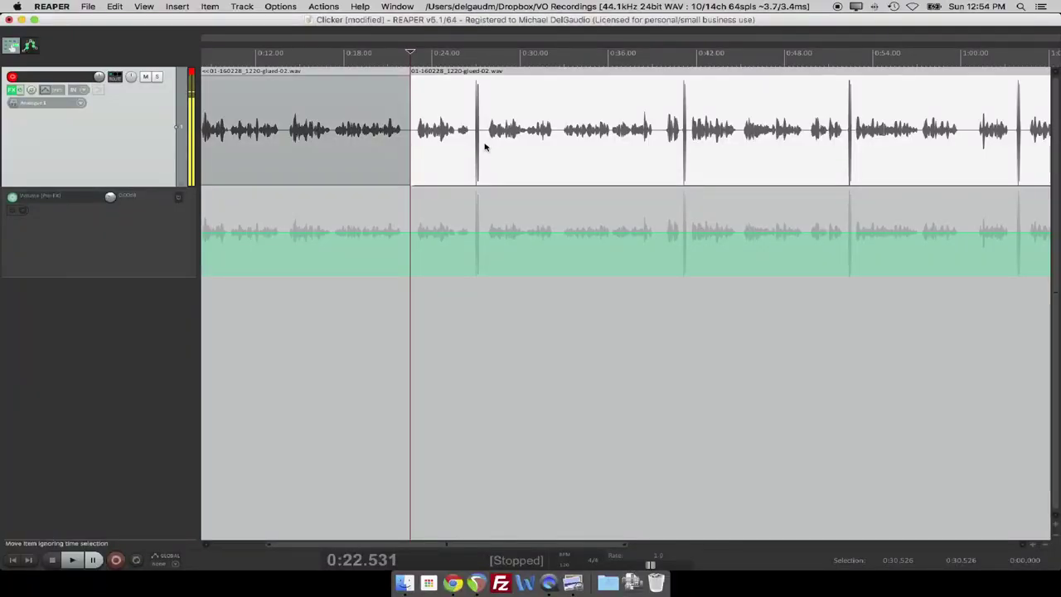
# Split at 0:27.5 and ripple-delete the middle piece holding the repeated phrase.
pyautogui.click(483, 147)
pyautogui.press('s')
pyautogui.click(443, 133)
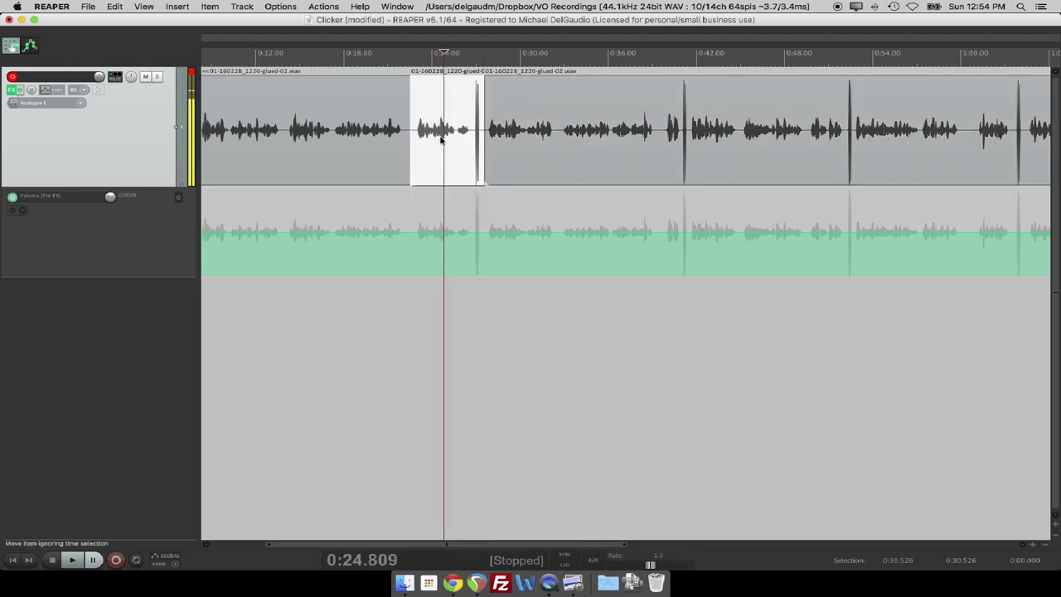
pyautogui.press('Delete')
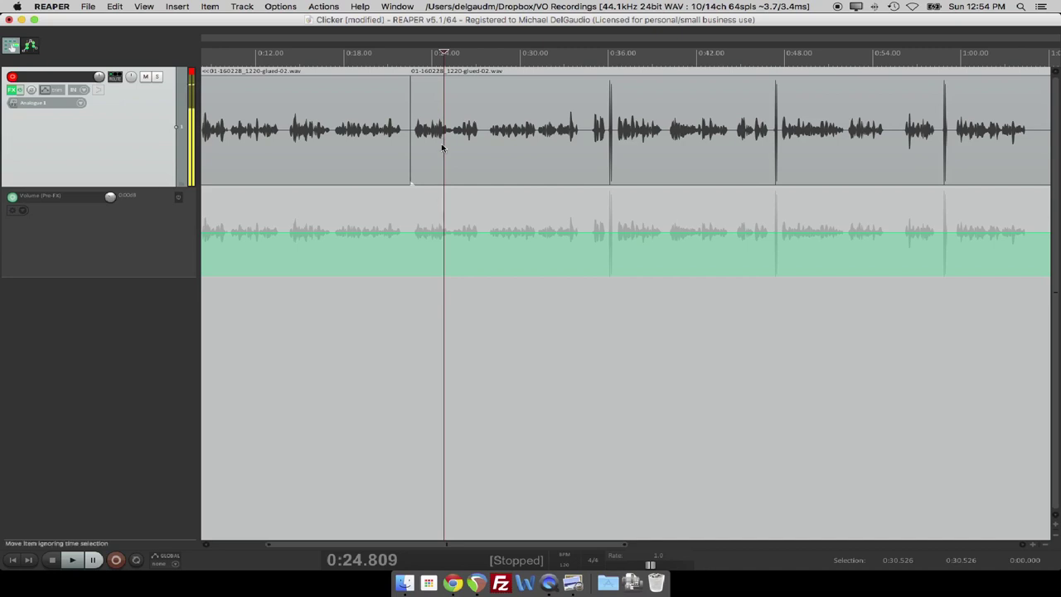
# Undo the ripple deletion and drag a time selection from 0:22.574 to 0:27.432.
pyautogui.press('super+v')
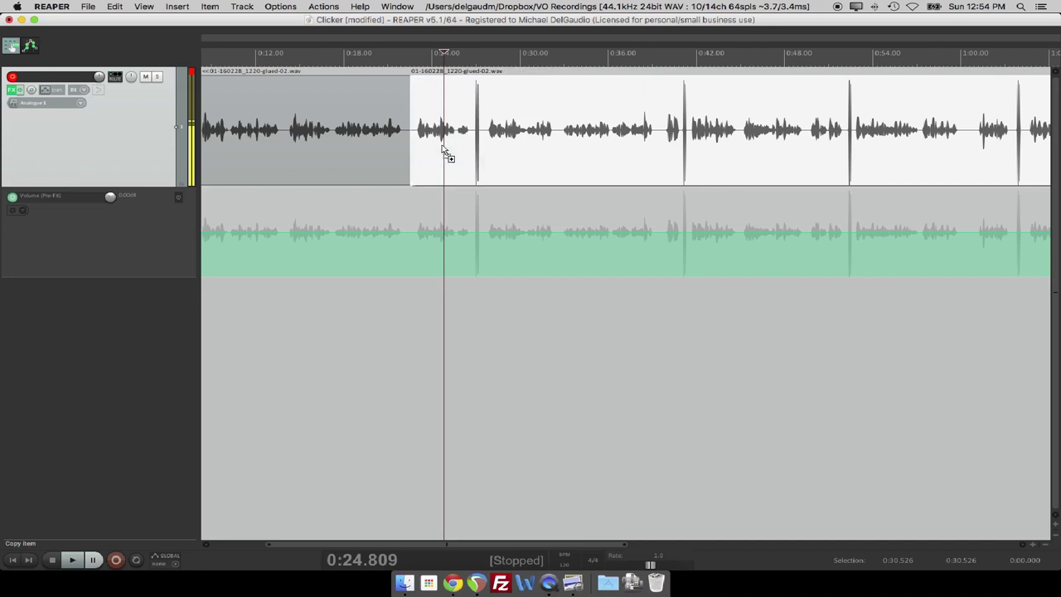
pyautogui.moveTo(443, 152); pyautogui.dragTo(443, 153)
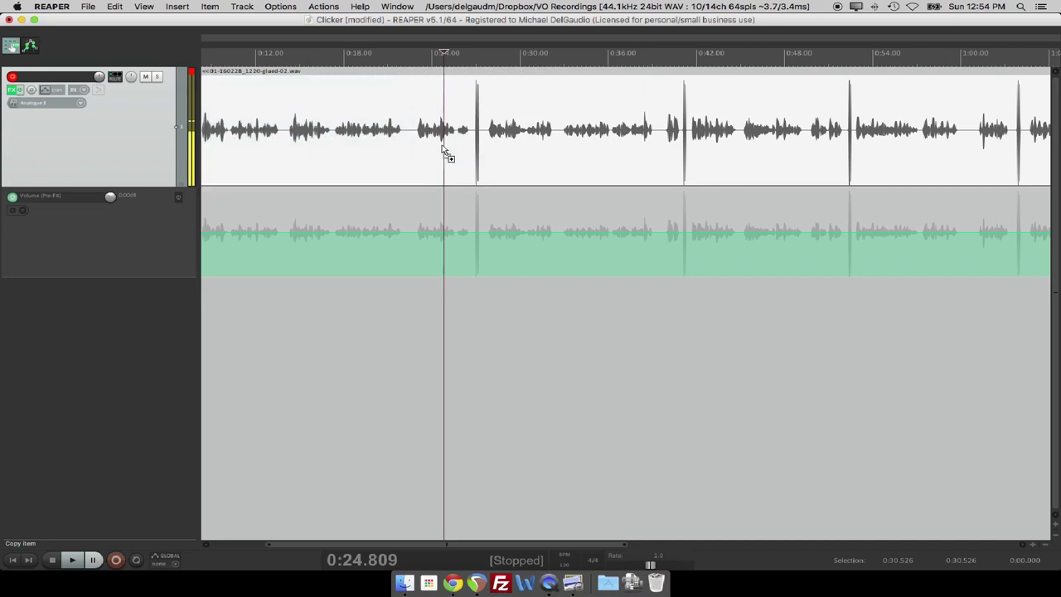
pyautogui.click(411, 64)
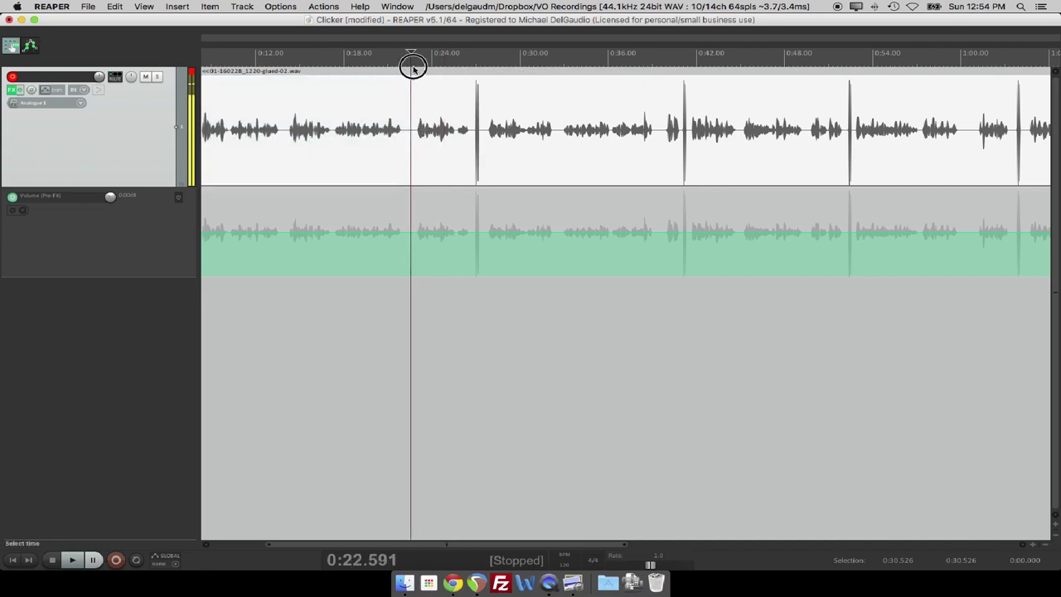
pyautogui.moveTo(413, 64); pyautogui.dragTo(482, 80)
# Cut the 0:22.574–0:27.432 selection with the custom action so audio closes up, then undo it.
pyautogui.press('Delete')
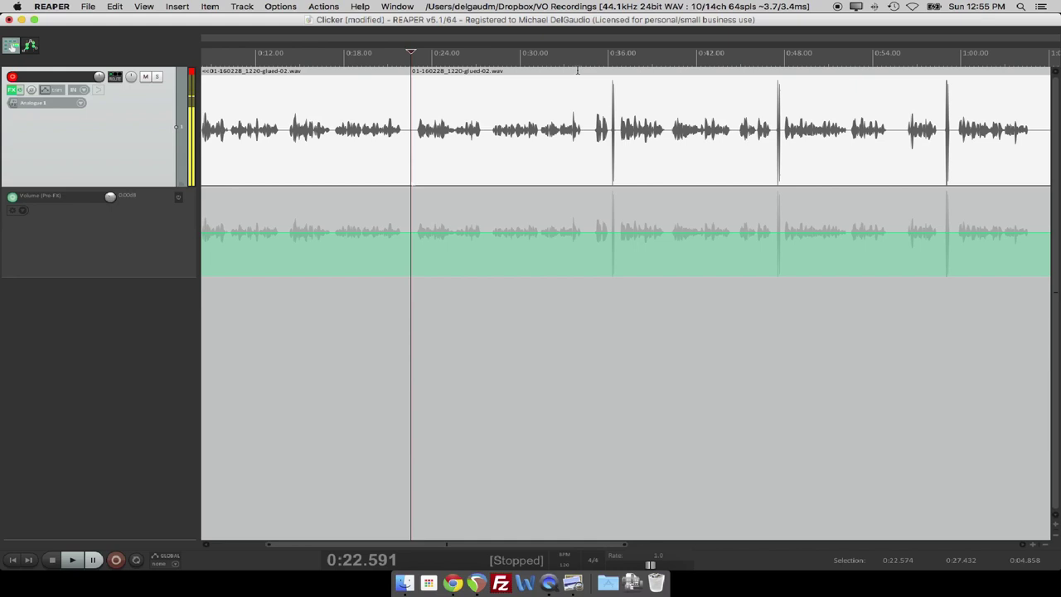
pyautogui.press('Delete')
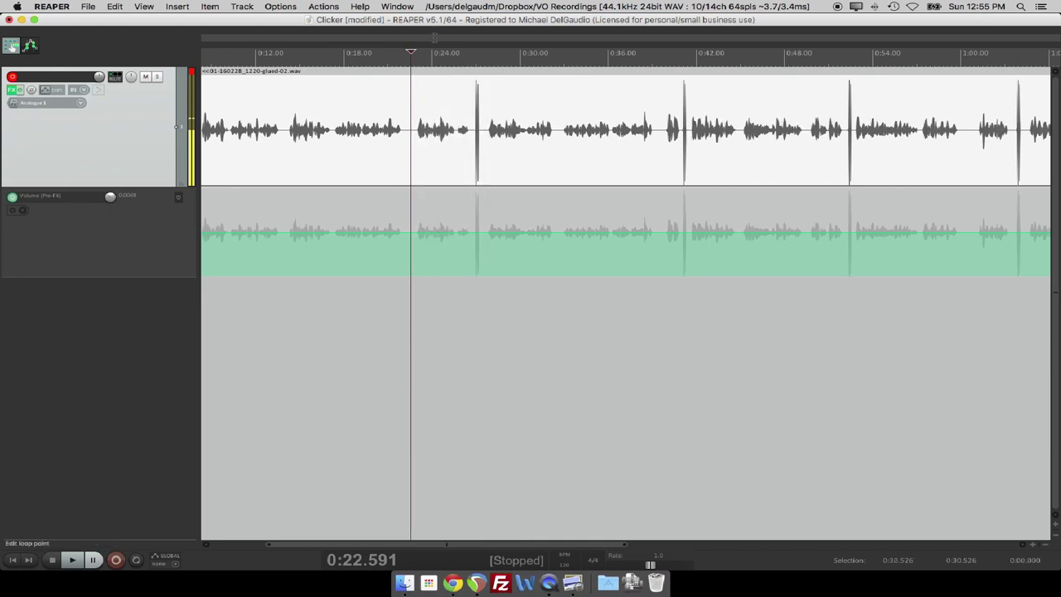
# From the full action list, open Custom: Delete from Time Selection in the custom action editor.
pyautogui.click(315, 7)
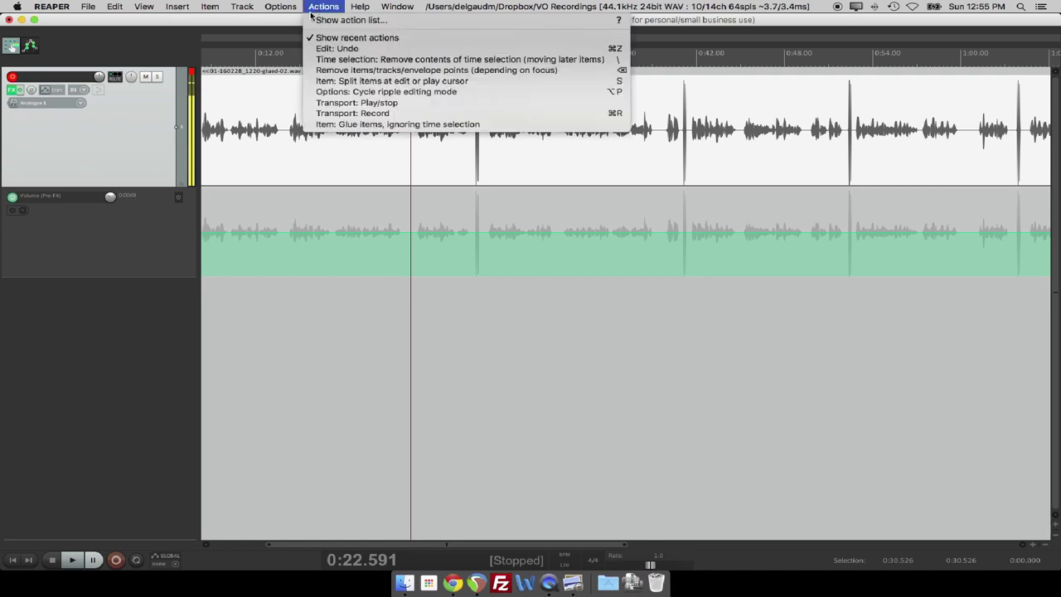
pyautogui.click(316, 20)
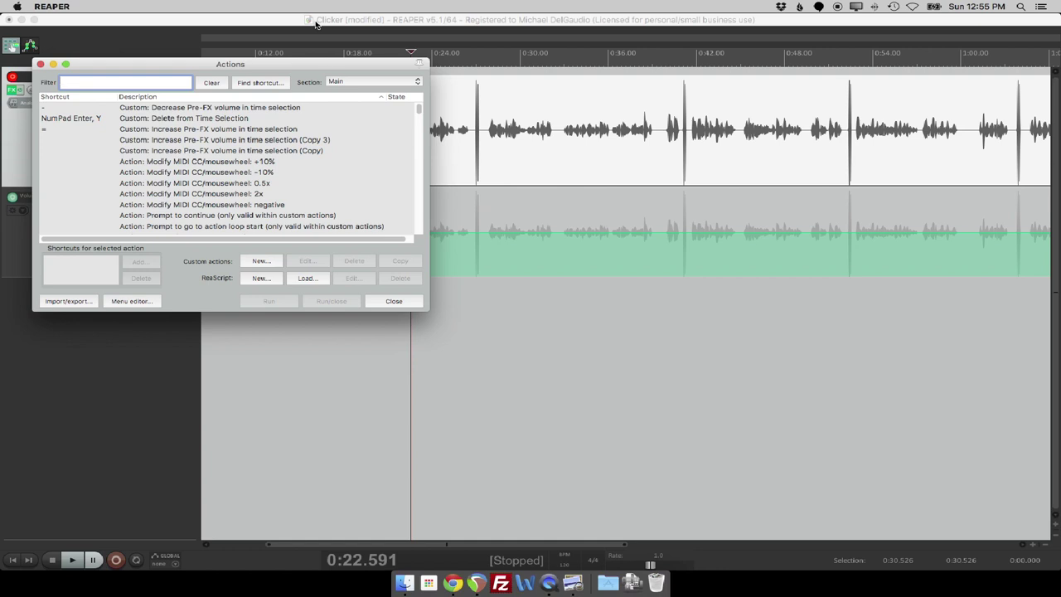
pyautogui.click(149, 122)
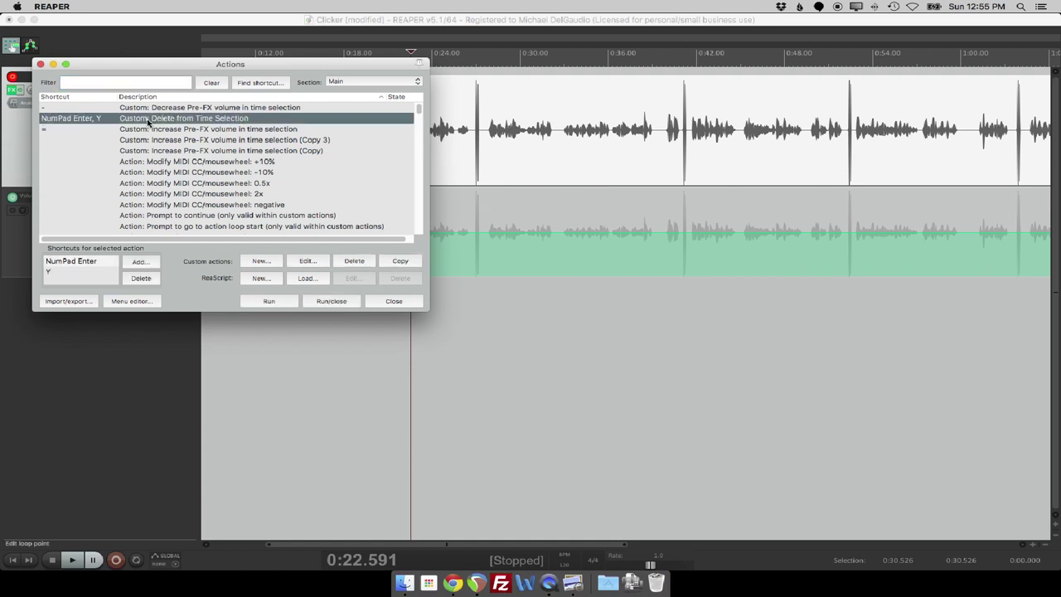
pyautogui.click(307, 260)
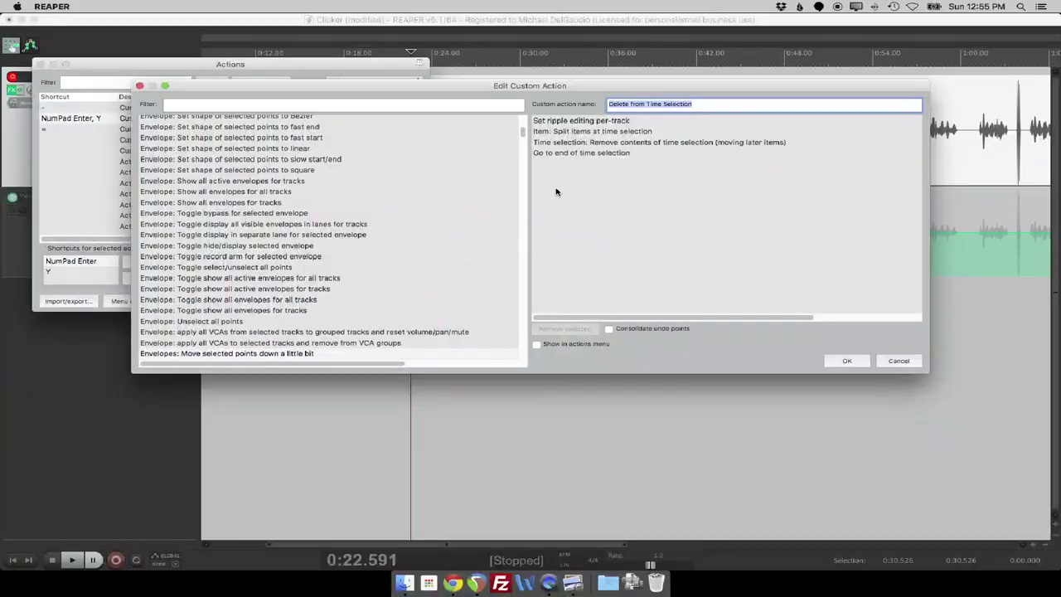
# Review the ripple and split steps, then append Grid: Set to 1/32 to the custom action.
pyautogui.click(541, 124)
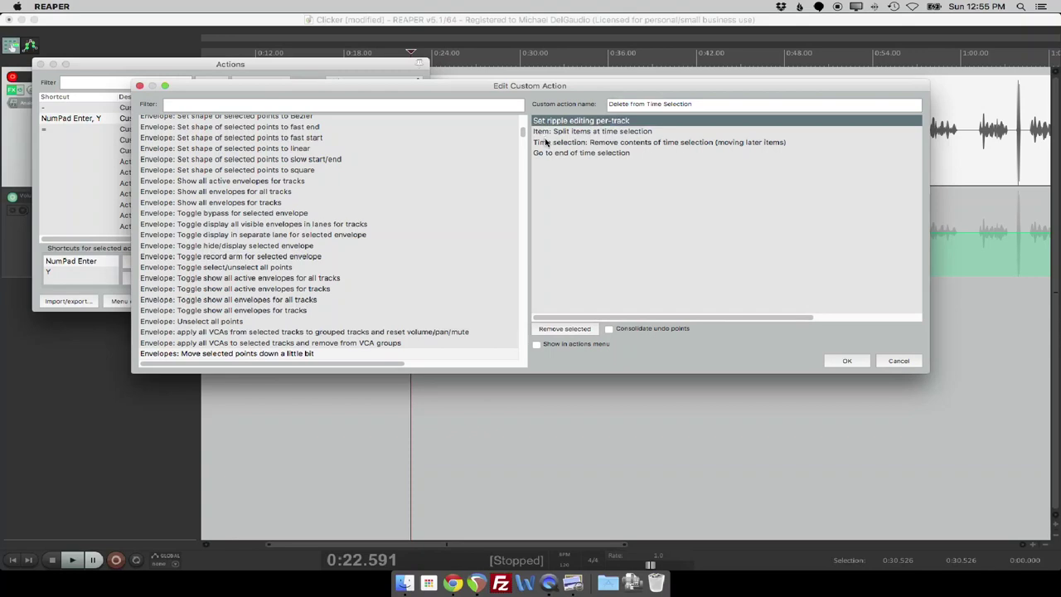
pyautogui.click(543, 132)
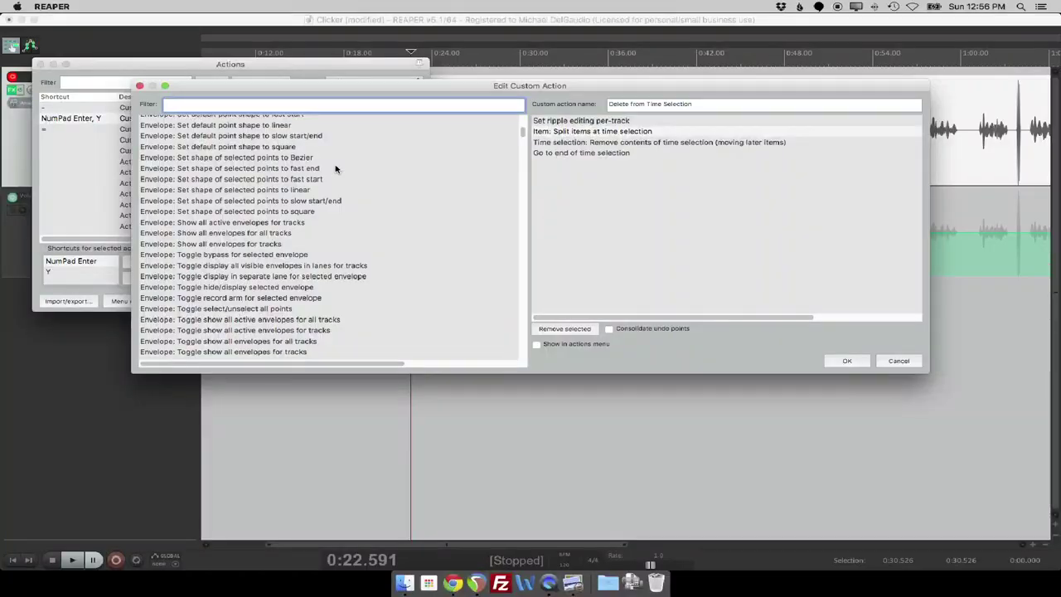
pyautogui.scroll(5, 335, 169)
pyautogui.scroll(-10, 334, 169)
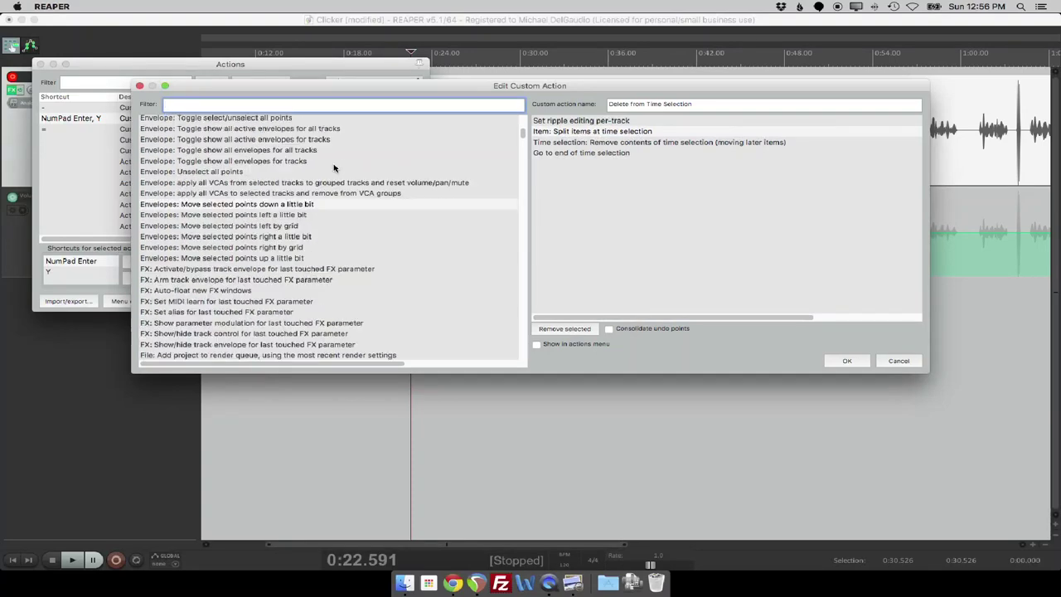
pyautogui.scroll(-4, 331, 169)
pyautogui.scroll(-15, 329, 168)
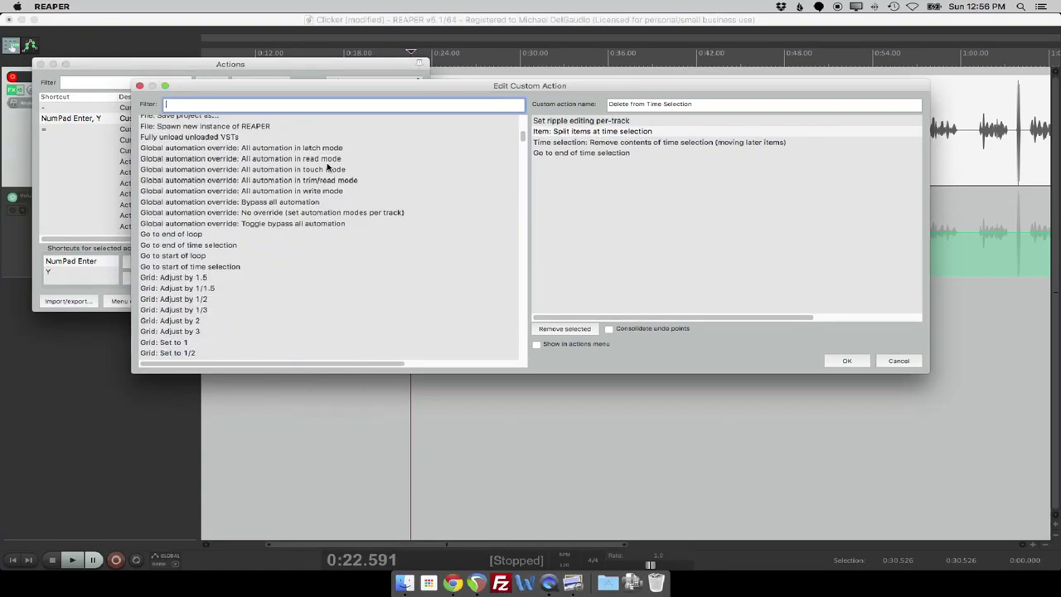
pyautogui.scroll(-3, 324, 169)
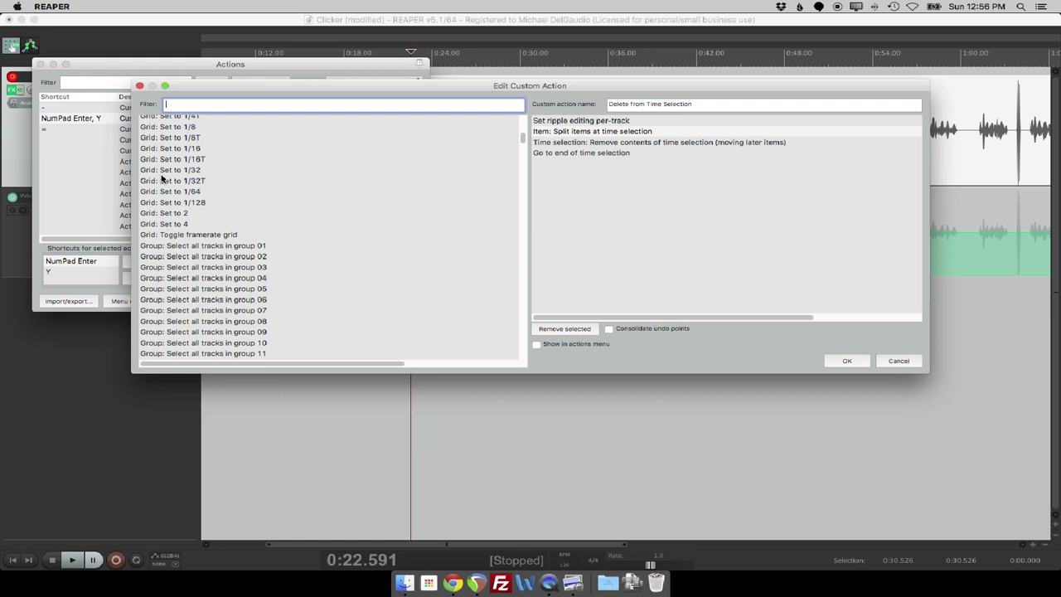
pyautogui.moveTo(162, 174); pyautogui.dragTo(214, 177)
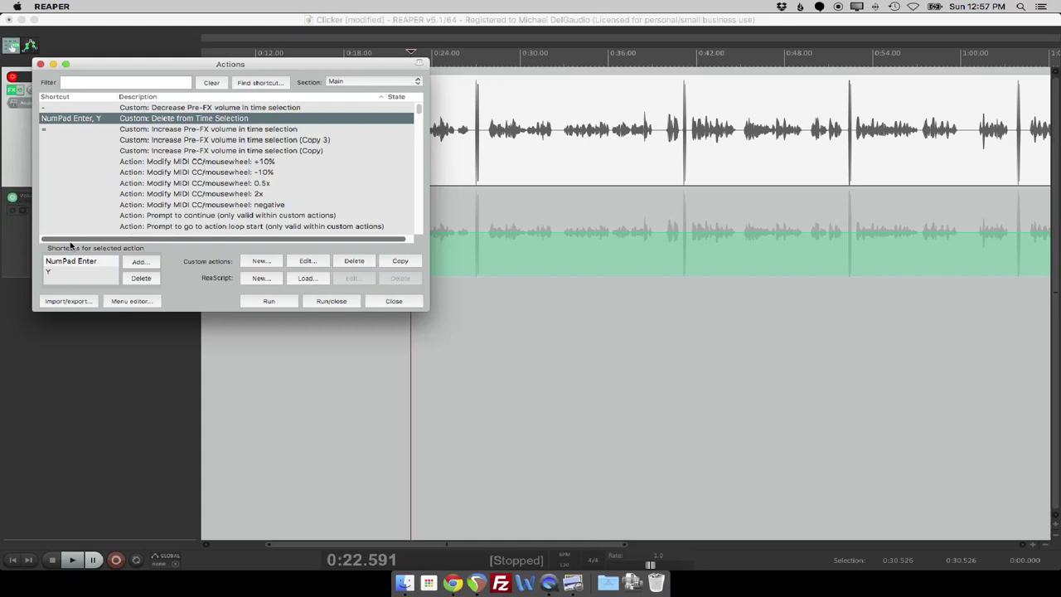
# Assign Y as a second shortcut to Delete from Time Selection, then close the Actions list.
pyautogui.click(137, 262)
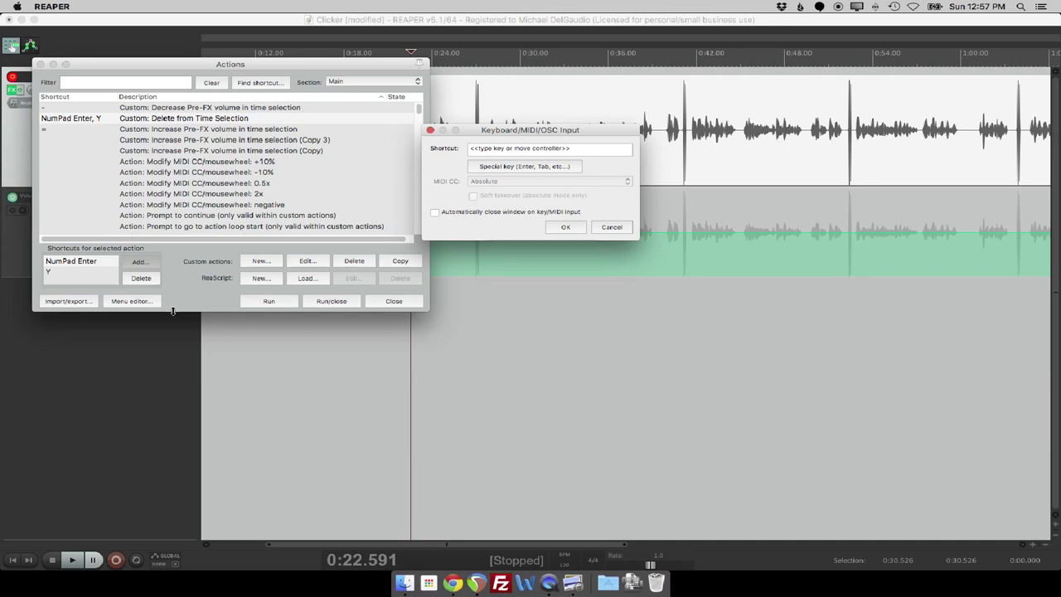
pyautogui.click(478, 149)
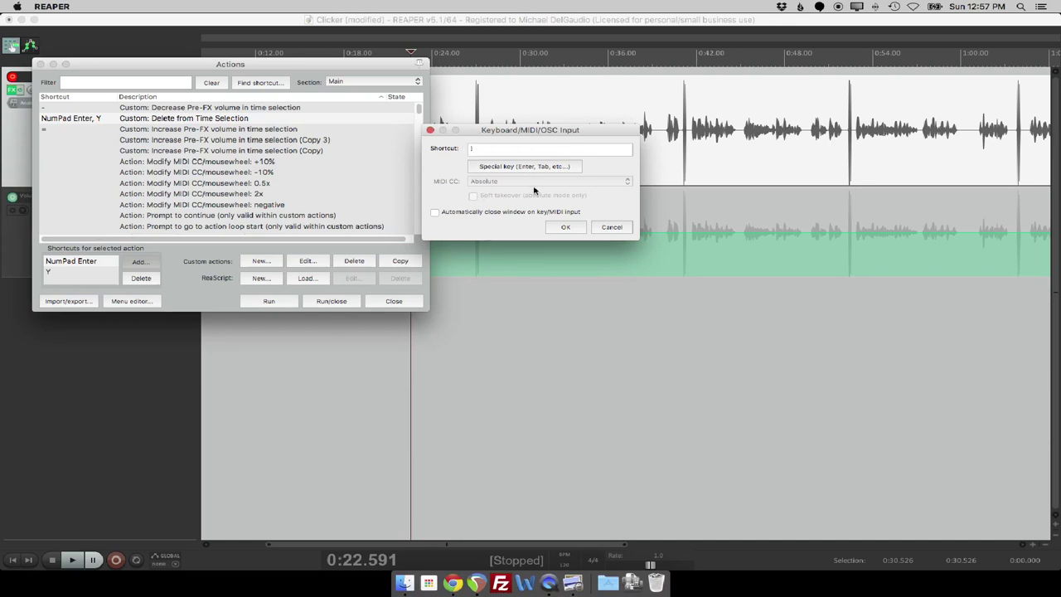
pyautogui.click(565, 226)
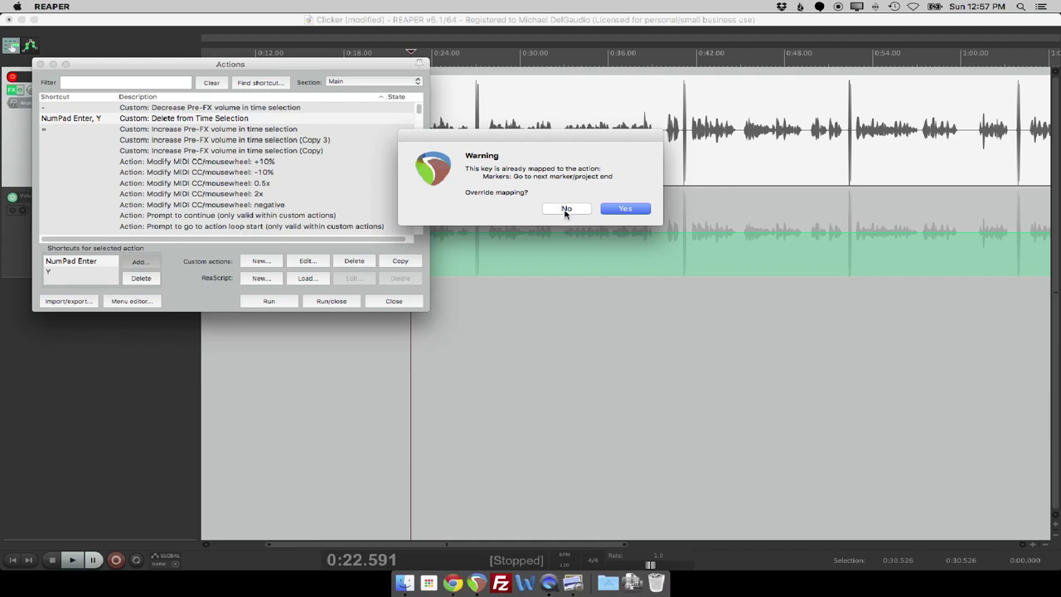
pyautogui.click(565, 210)
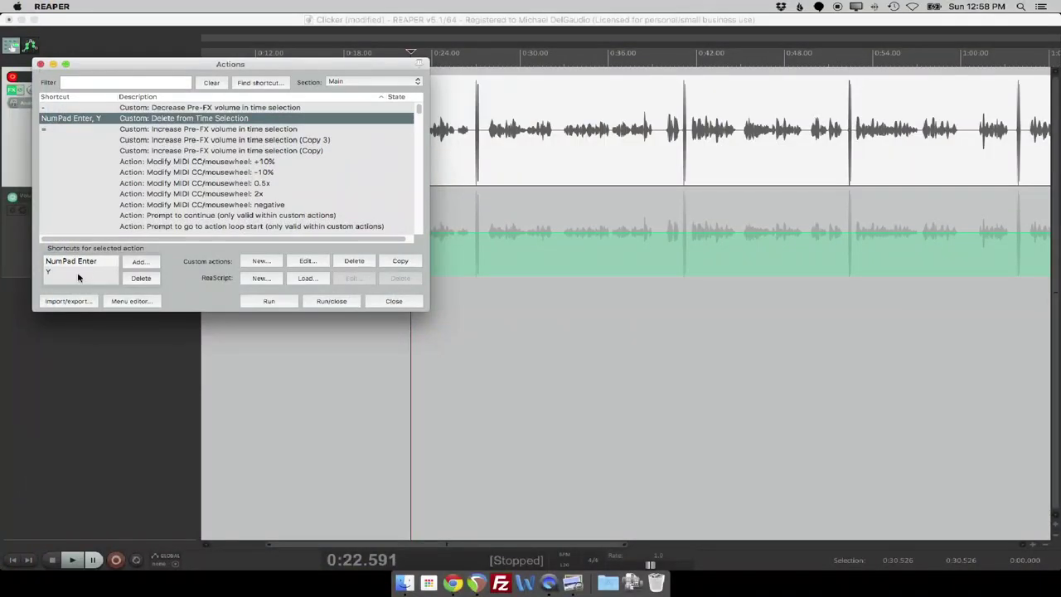
pyautogui.click(40, 63)
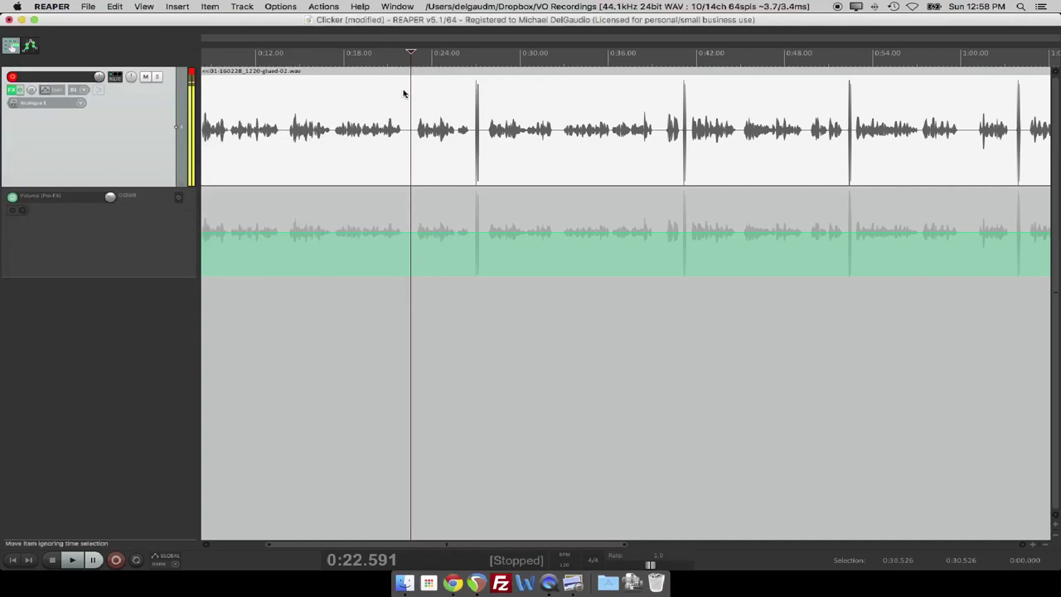
# Select the flub and click spike starting near 0:22.1 and delete it, closing the gap.
pyautogui.moveTo(408, 71); pyautogui.dragTo(479, 81)
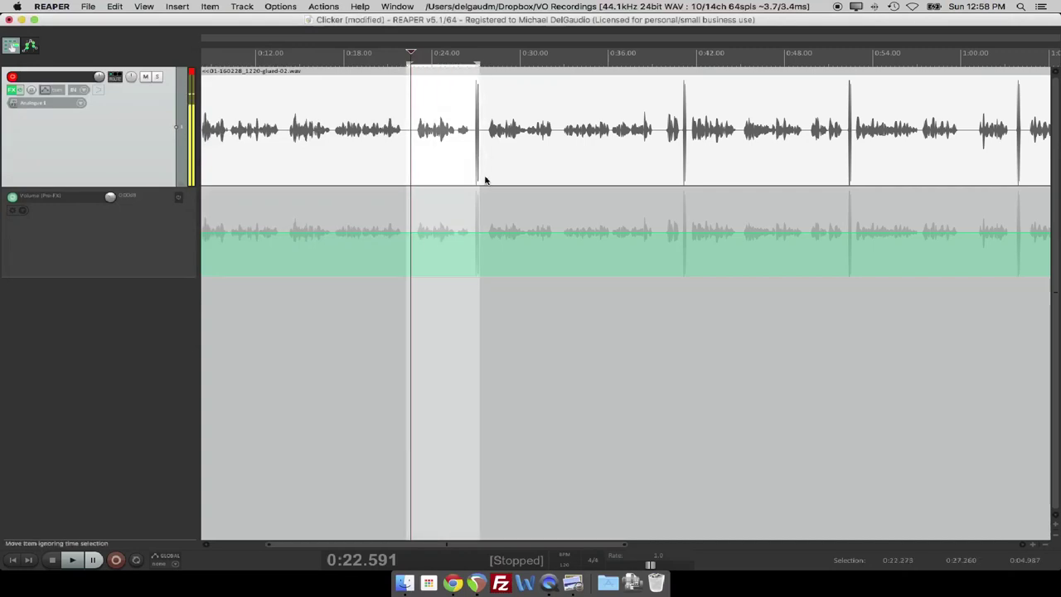
pyautogui.scroll(3, 454, 156)
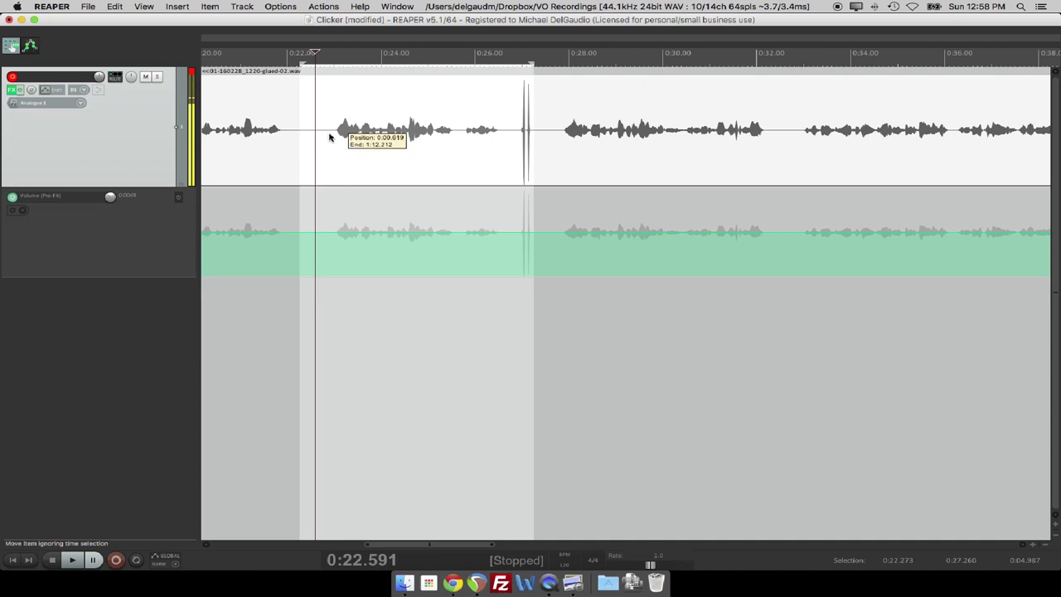
pyautogui.click(329, 133)
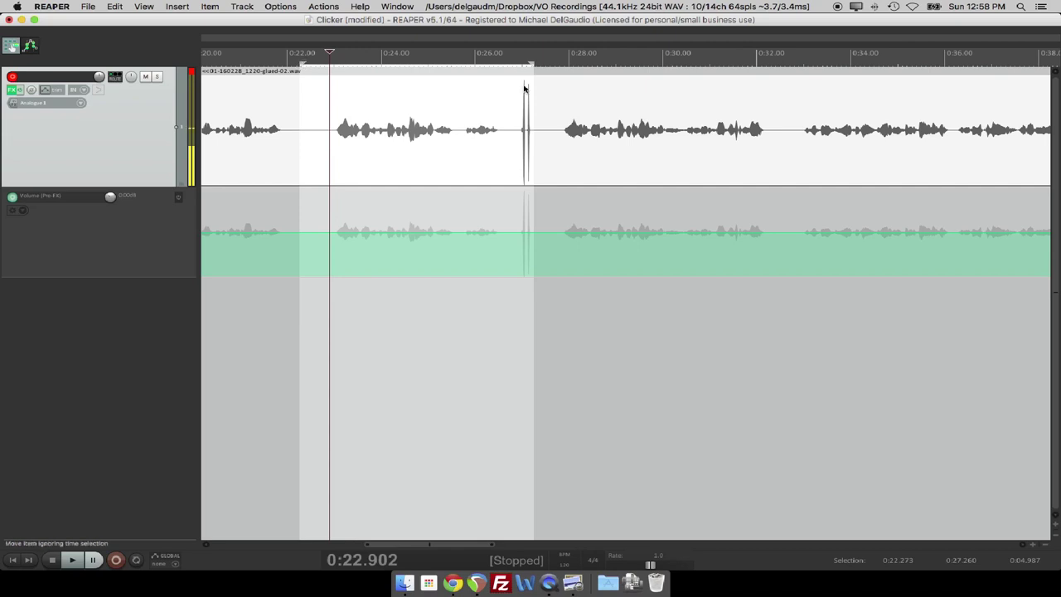
pyautogui.moveTo(300, 64); pyautogui.dragTo(557, 125)
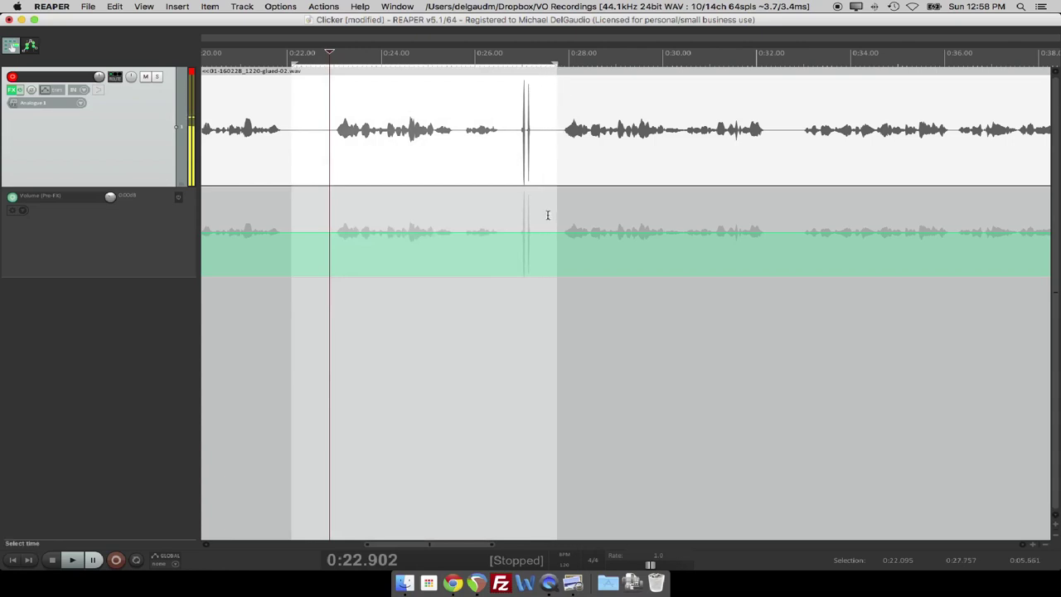
pyautogui.press('Delete')
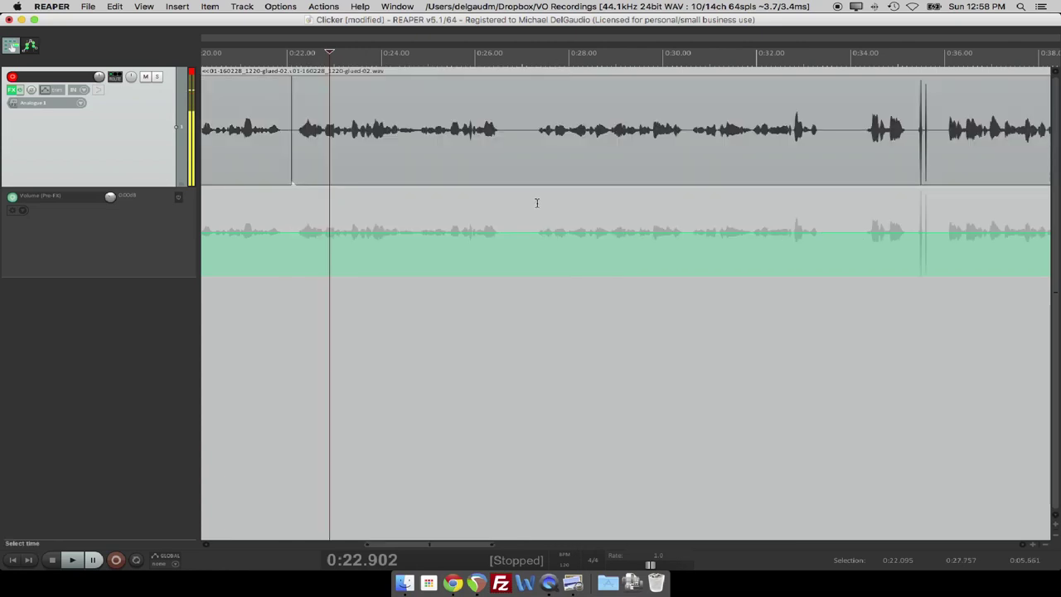
# Cut the flubbed span near 0:33.8 up to the next click, closing the gap.
pyautogui.hscroll(3, 534, 204)
pyautogui.hscroll(2, 676, 182)
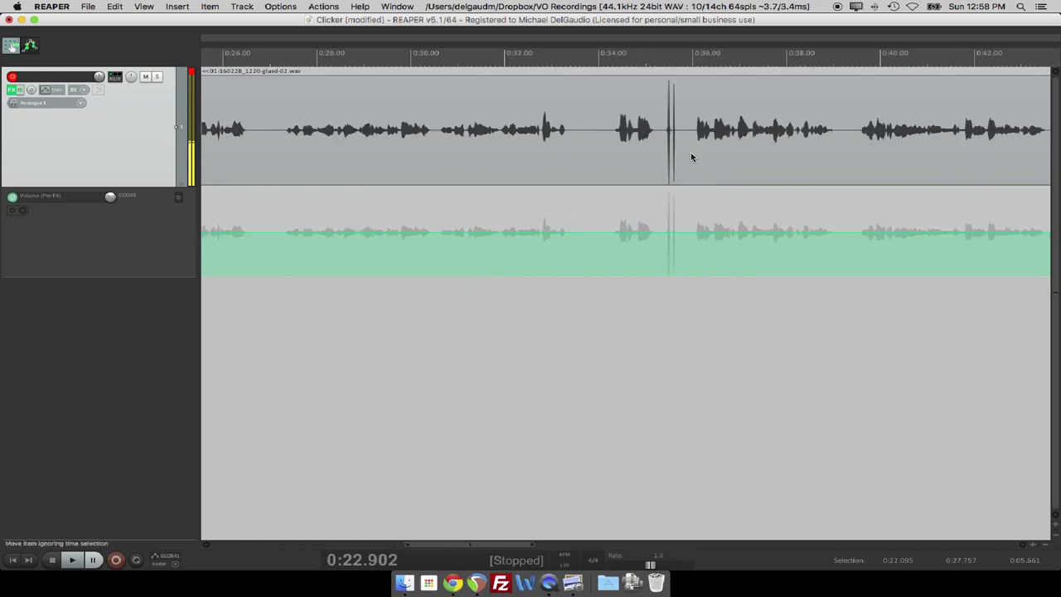
pyautogui.moveTo(589, 79); pyautogui.dragTo(692, 89)
pyautogui.press('Delete')
pyautogui.hscroll(7, 617, 87)
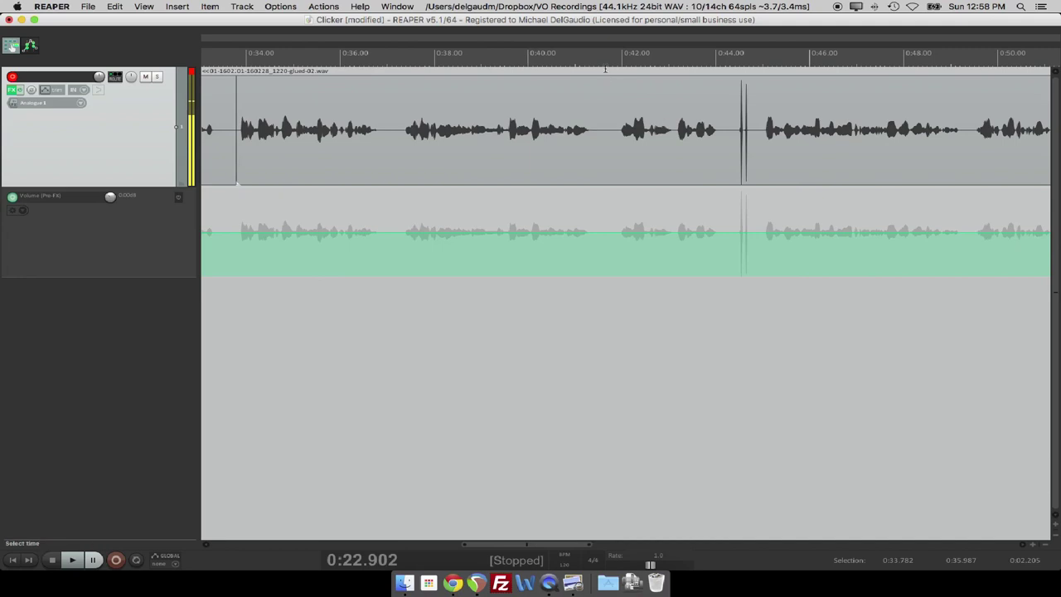
# Cut the 0:43.16–0:45.02 span around the click near 0:44, closing the gap.
pyautogui.hscroll(2, 673, 124)
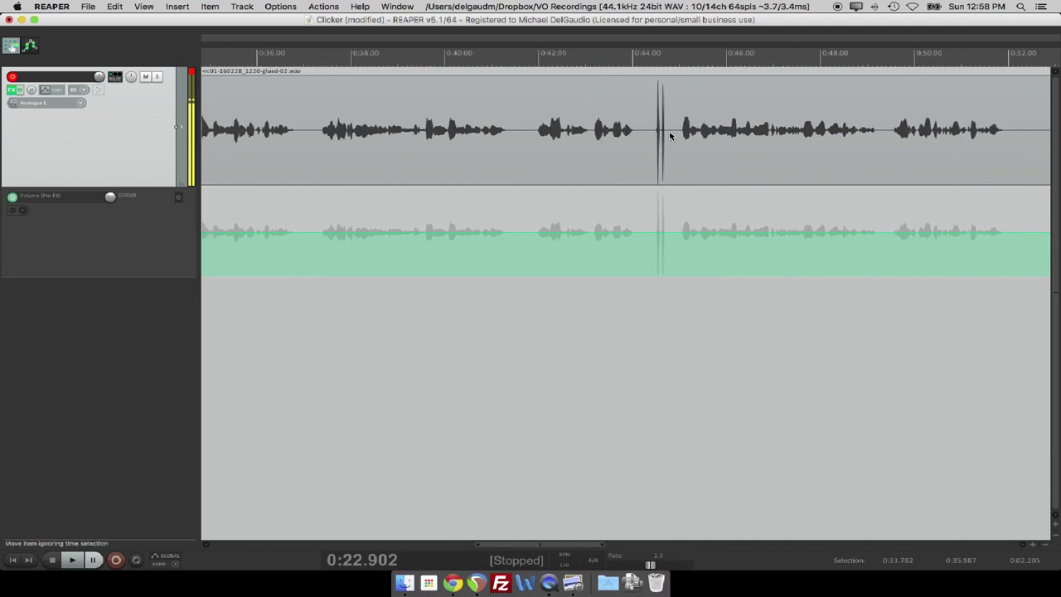
pyautogui.hscroll(2, 670, 135)
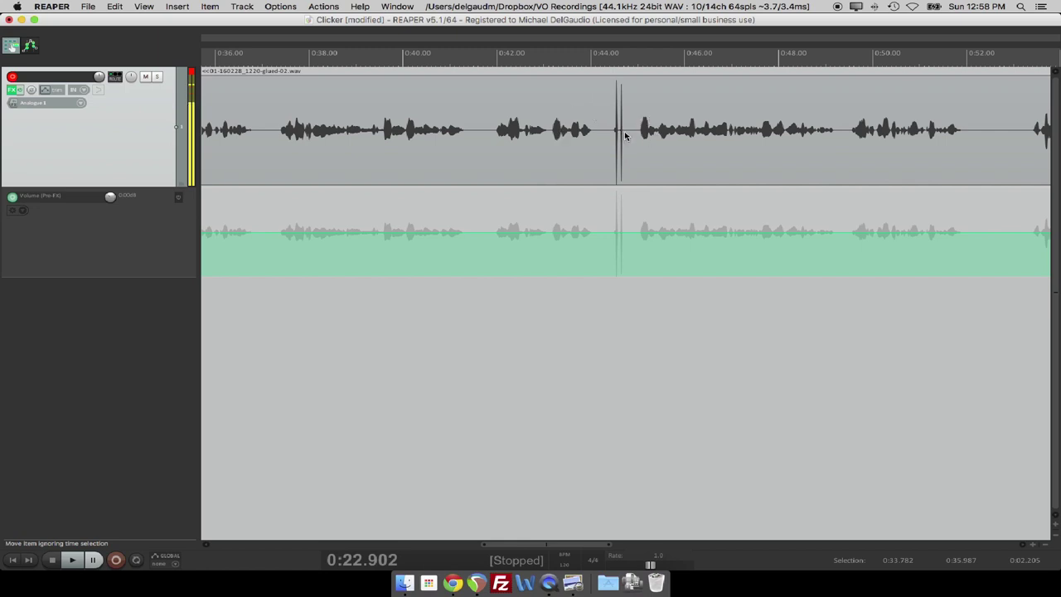
pyautogui.scroll(5, 625, 137)
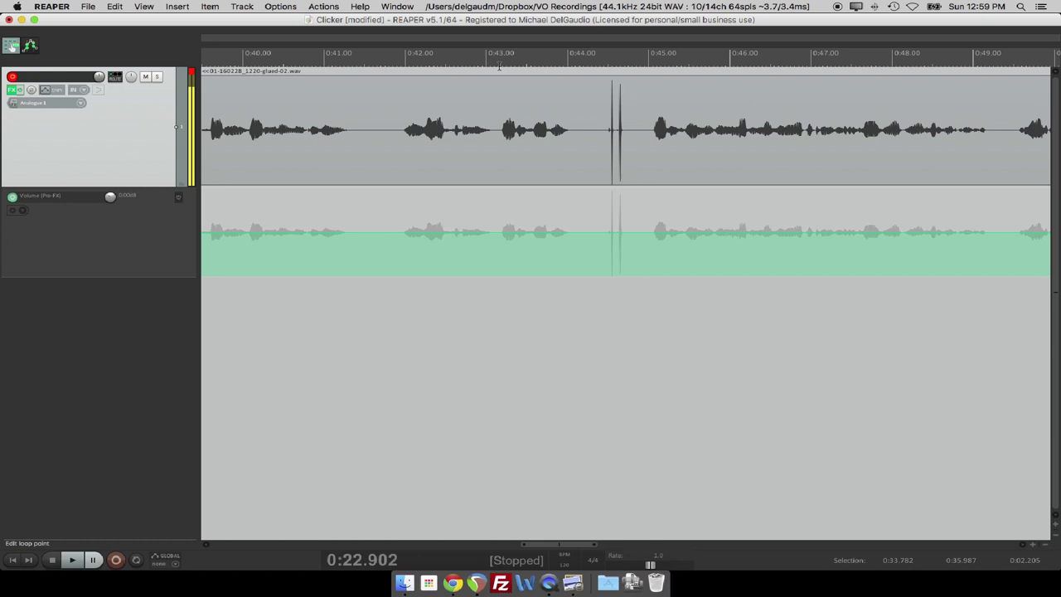
pyautogui.moveTo(500, 65); pyautogui.dragTo(647, 76)
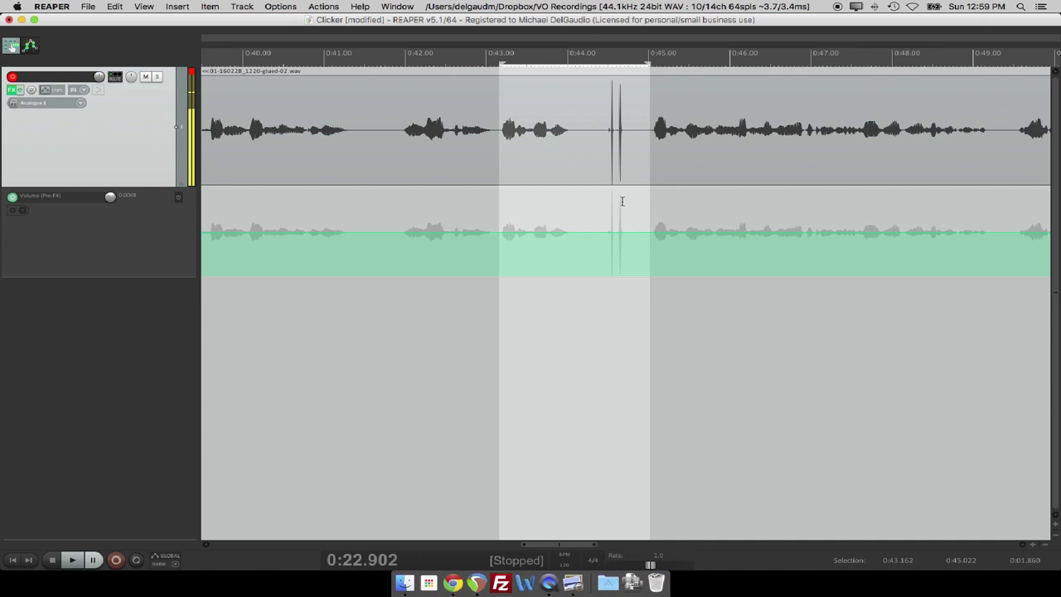
pyautogui.press('Delete')
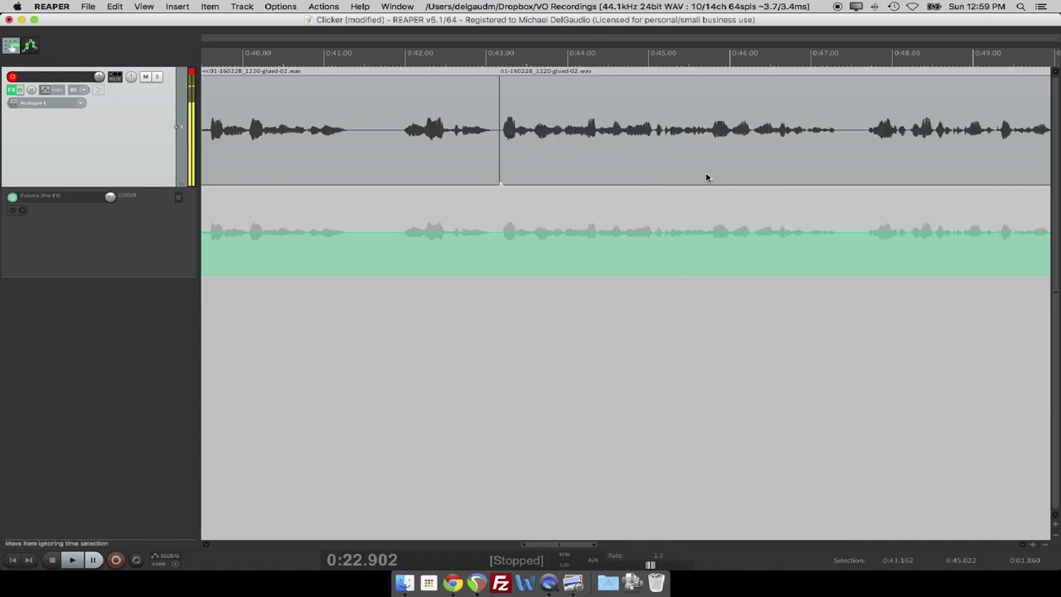
# Cut the 0:50.9–0:54.6 span around the click near 0:54, closing the gap.
pyautogui.hscroll(6, 705, 175)
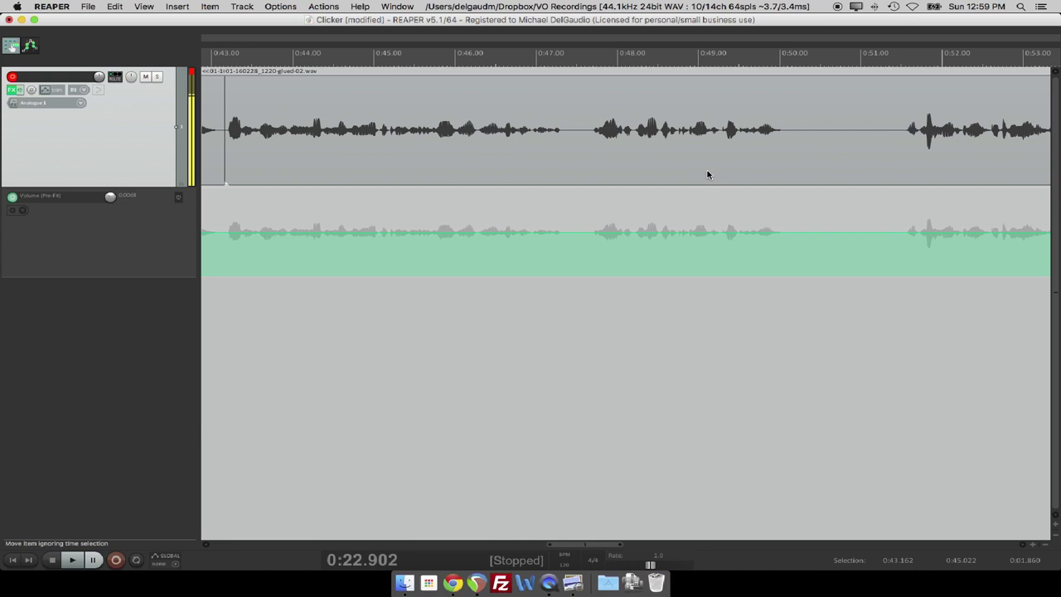
pyautogui.scroll(-4, 611, 153)
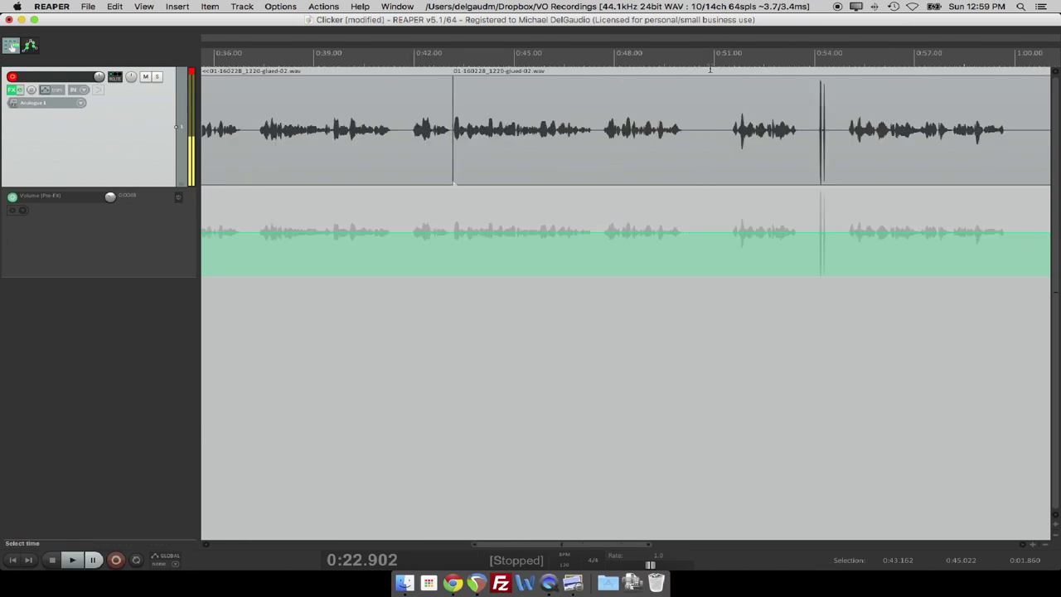
pyautogui.moveTo(710, 68); pyautogui.dragTo(832, 83)
pyautogui.press('super+Delete')
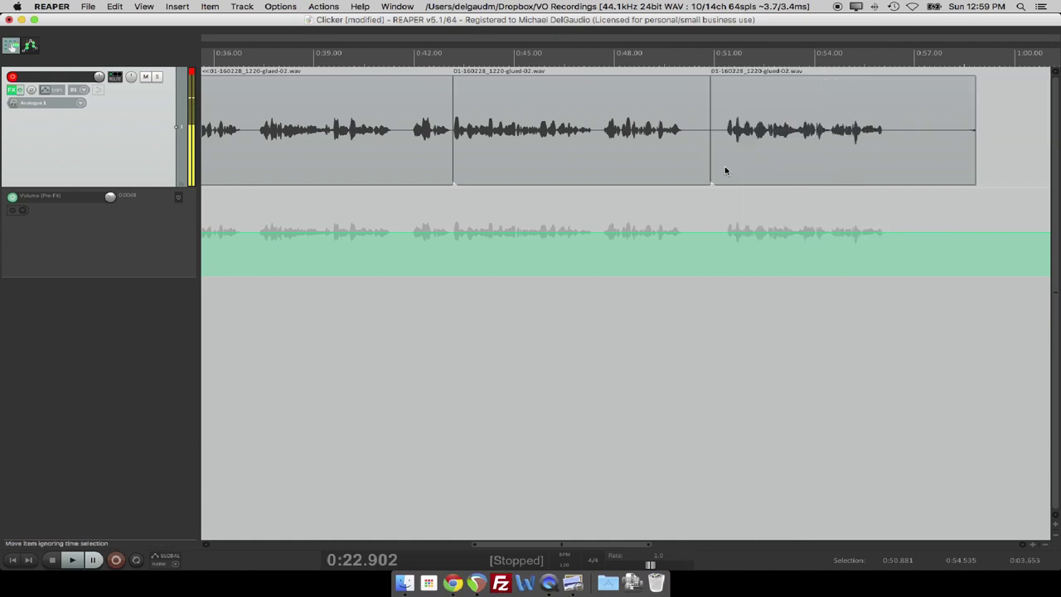
pyautogui.scroll(-6, 713, 168)
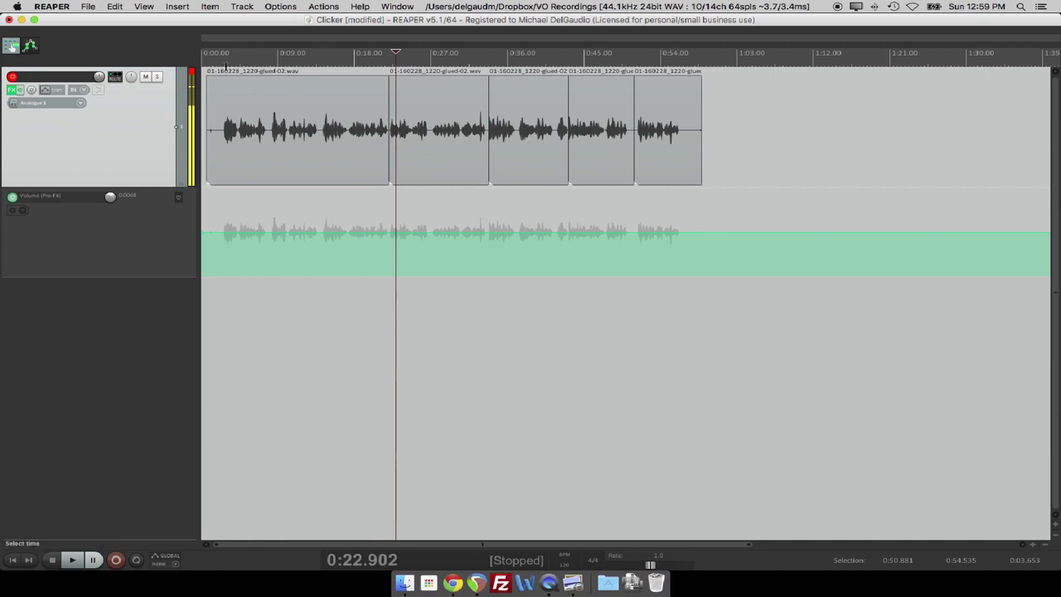
pyautogui.click(224, 53)
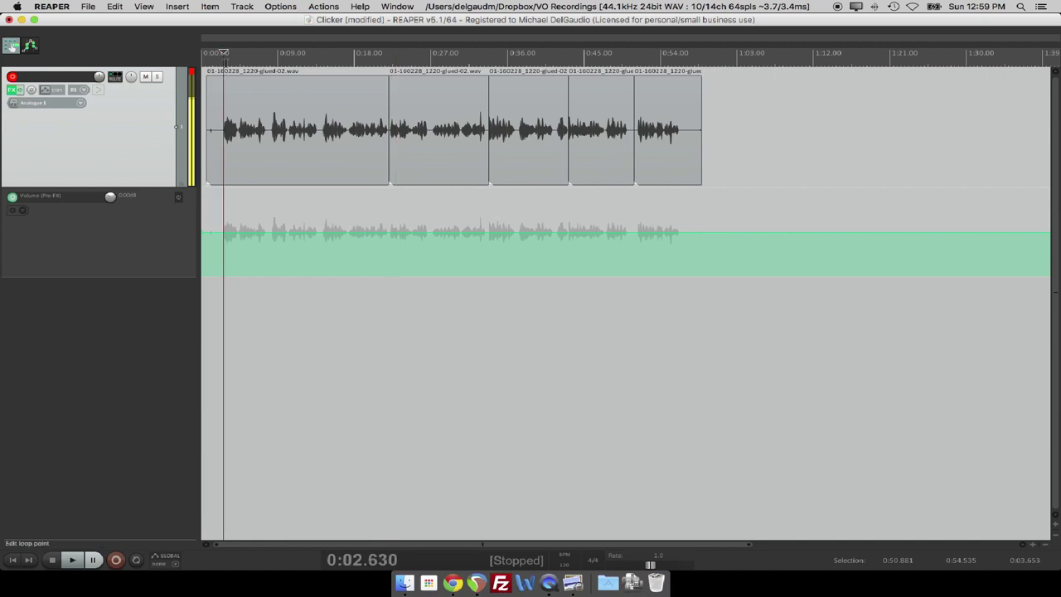
pyautogui.click(352, 53)
pyautogui.press('space')
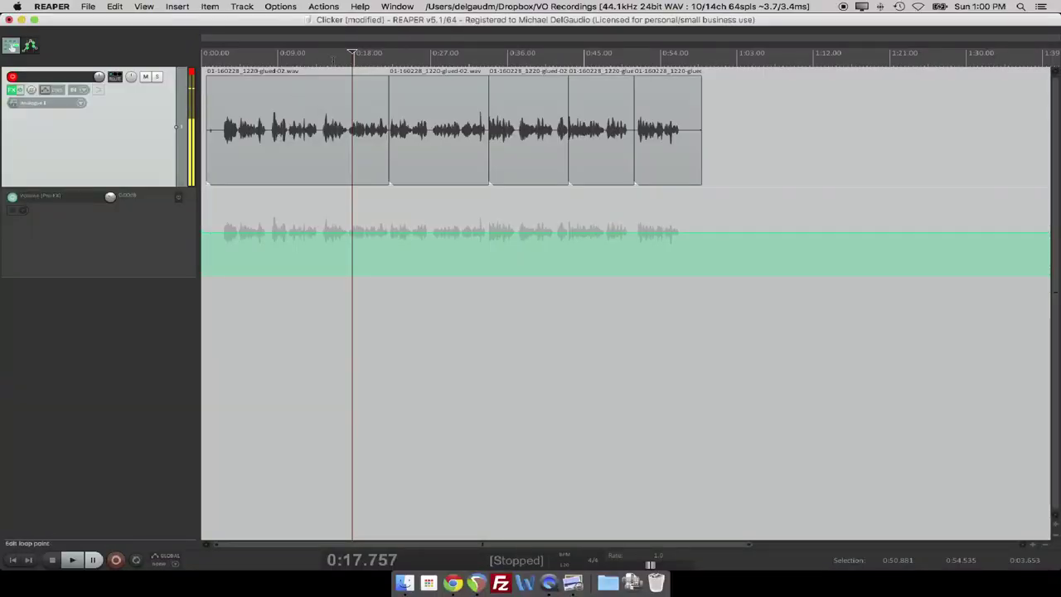
# Audition the join from near 0:20.9, then push the second clip about half a second later.
pyautogui.click(377, 87)
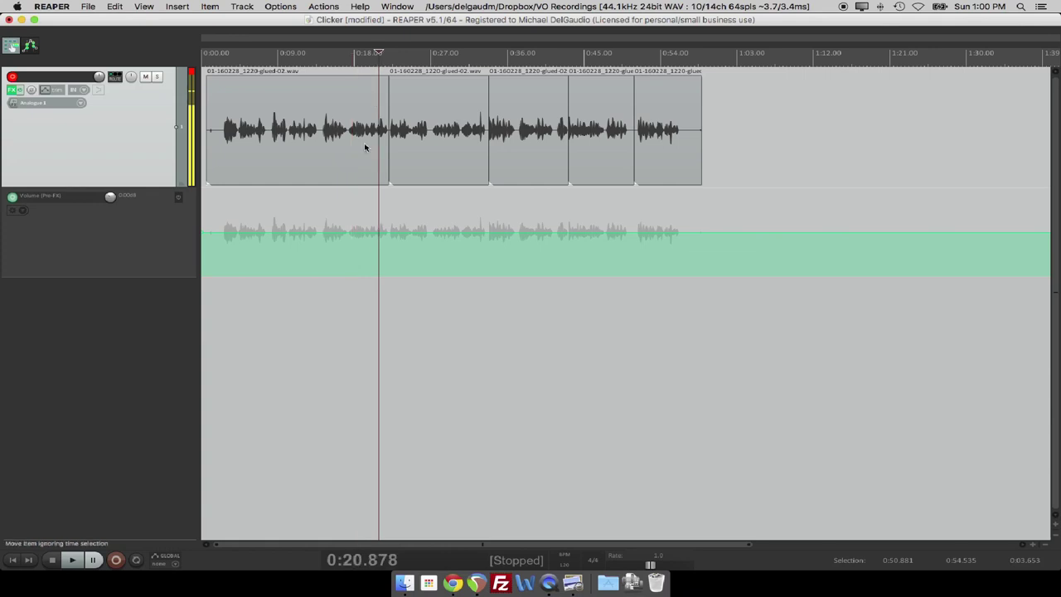
pyautogui.press('space')
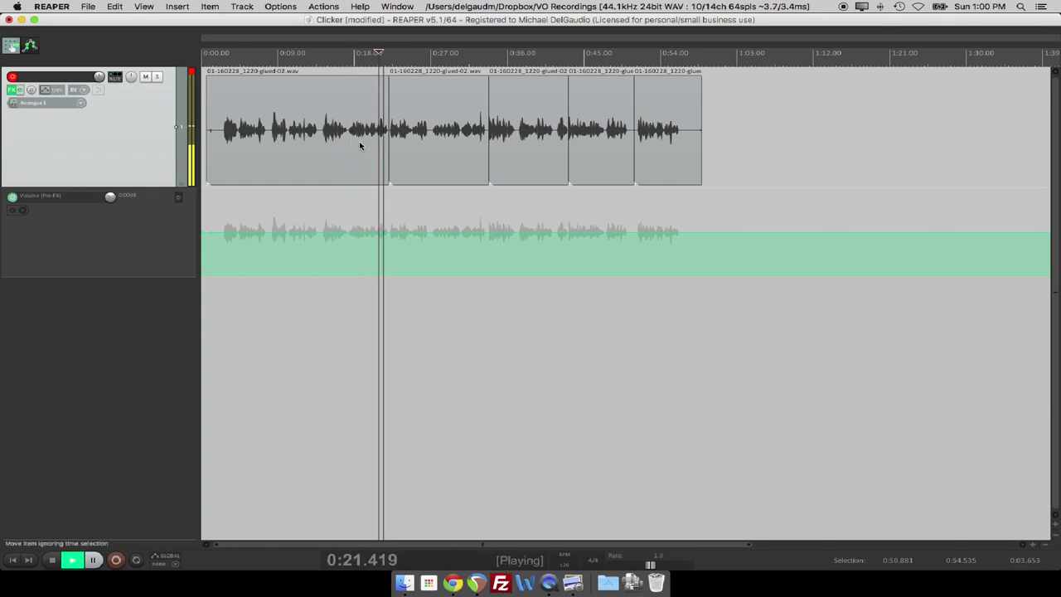
pyautogui.press('space')
pyautogui.scroll(6, 388, 111)
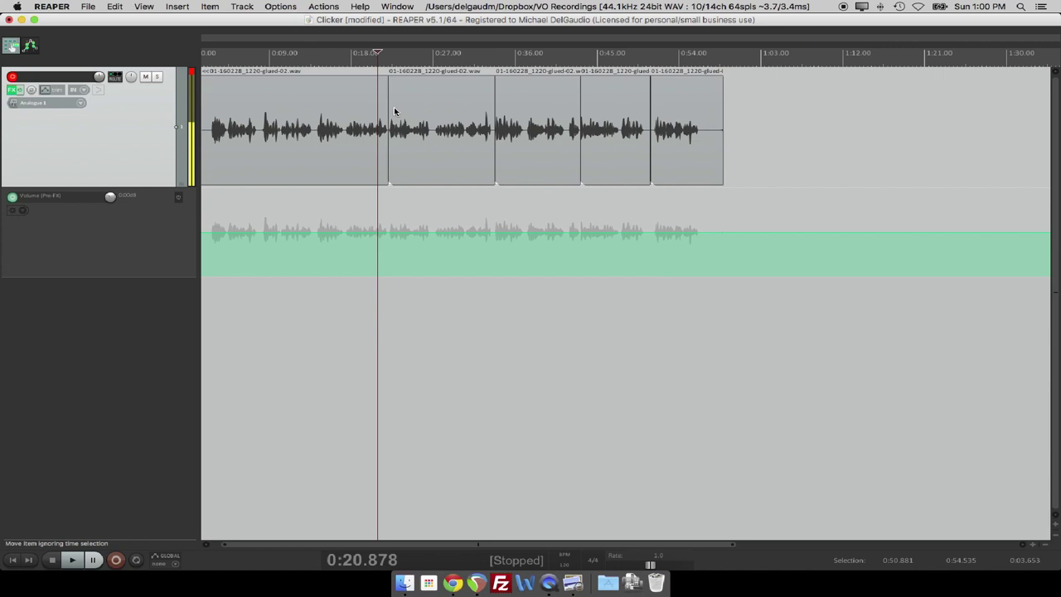
pyautogui.moveTo(384, 107)
pyautogui.mouseDown()
pyautogui.moveTo(407, 108)
pyautogui.moveTo(369, 106)
pyautogui.mouseUp()
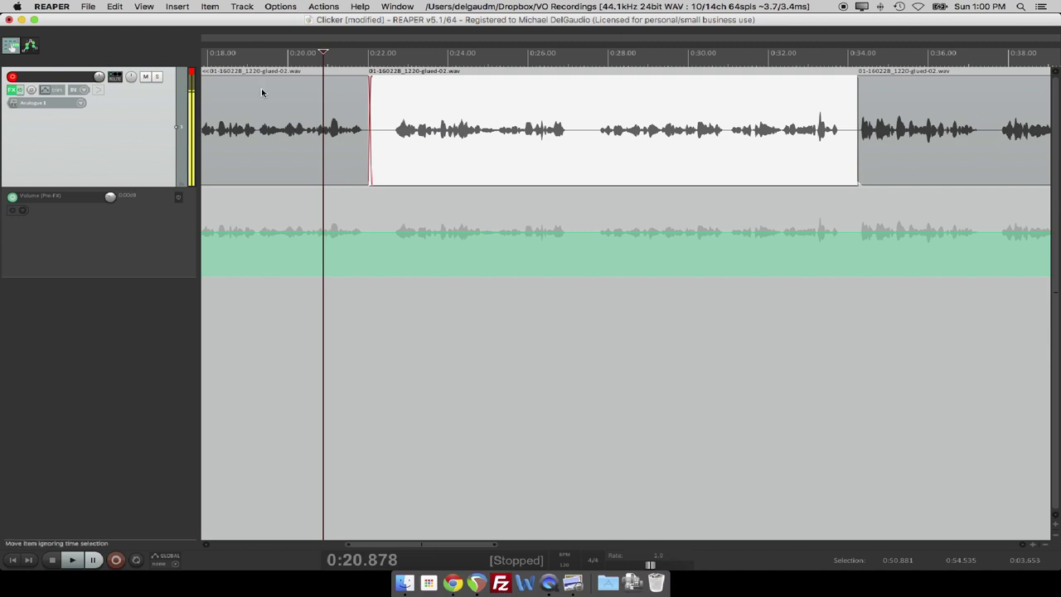
# Replay from about 0:19.4 to check the adjusted join.
pyautogui.press('Left')
pyautogui.press('space')
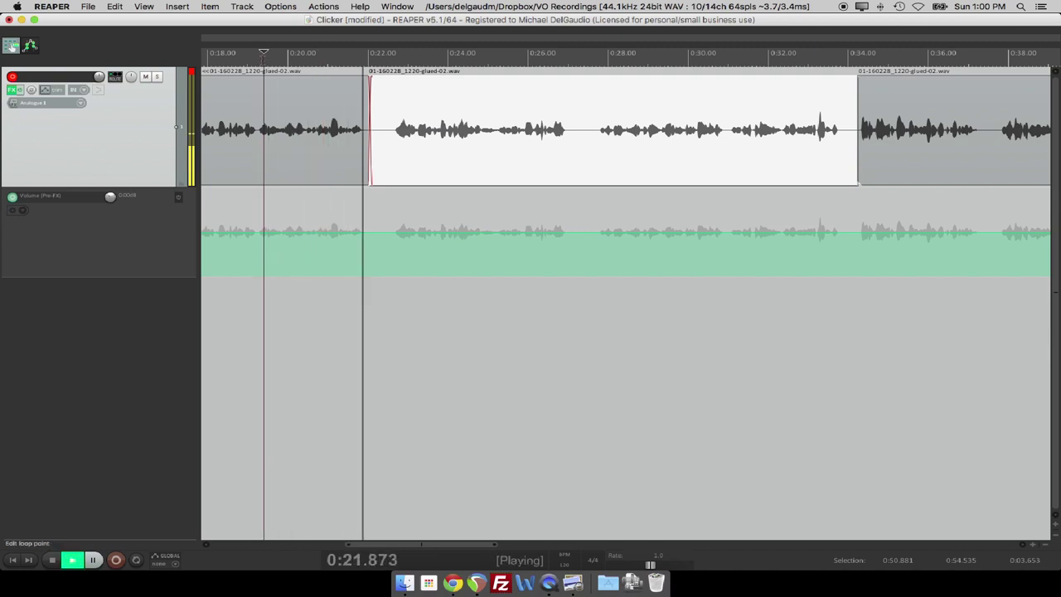
pyautogui.scroll(-3, 263, 81)
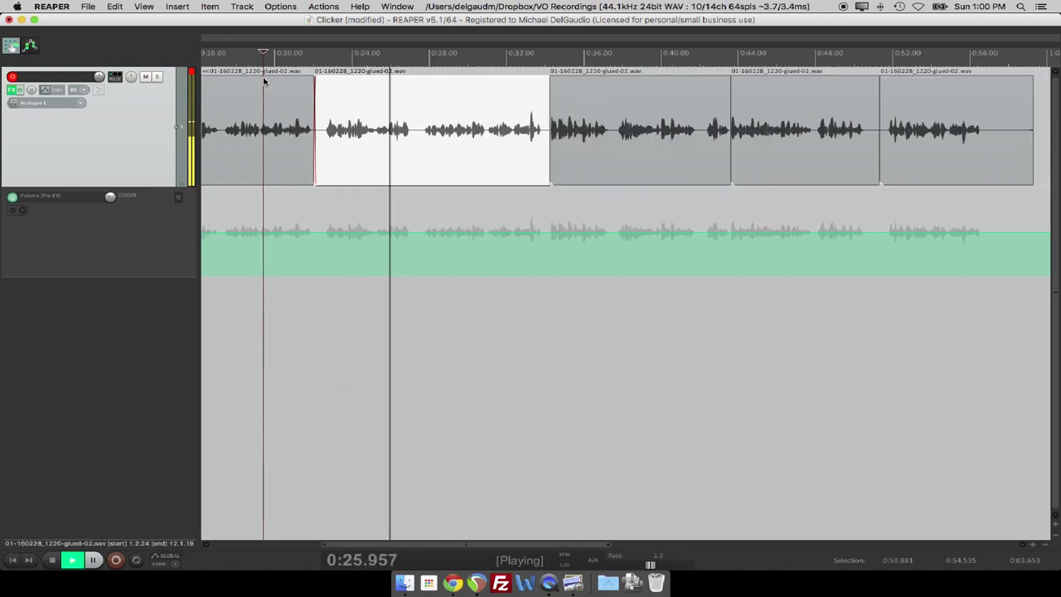
pyautogui.press('space')
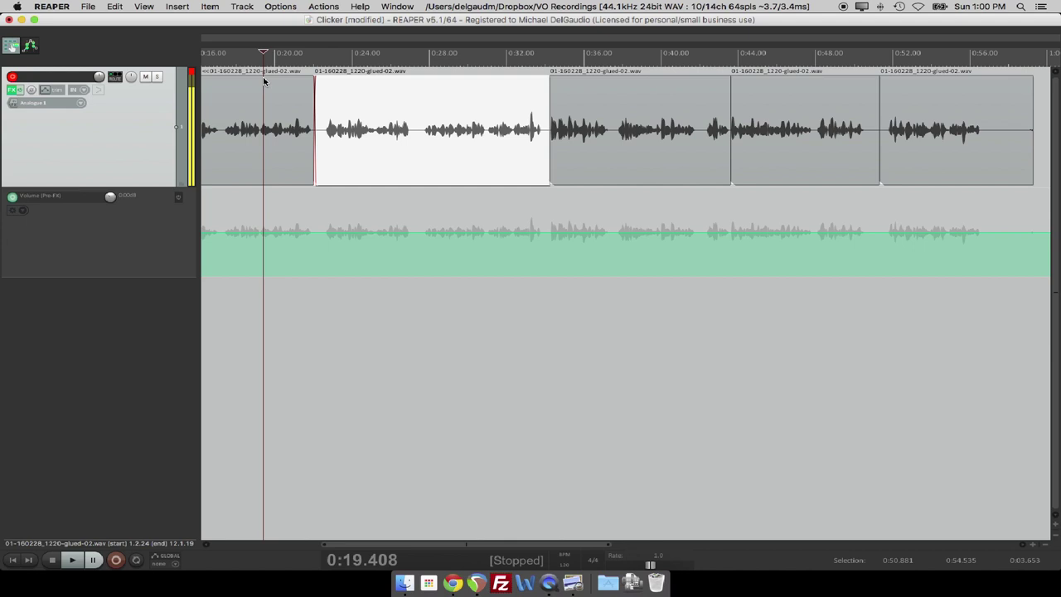